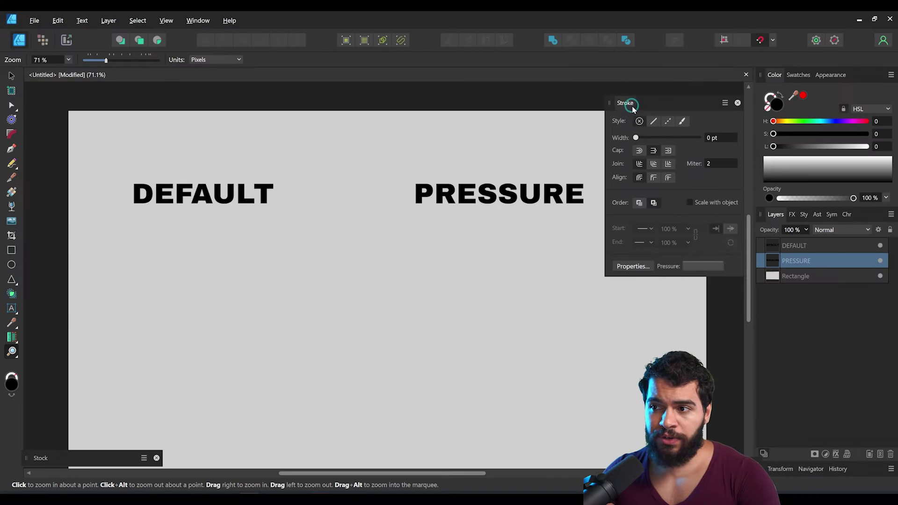
Display the floating Stroke settings beside the artboard
drag(634, 109, 634, 104)
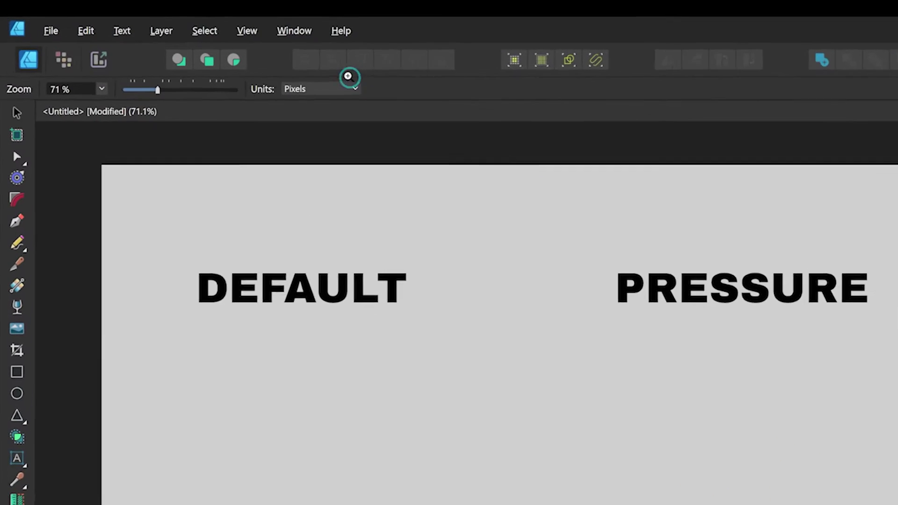
click(294, 31)
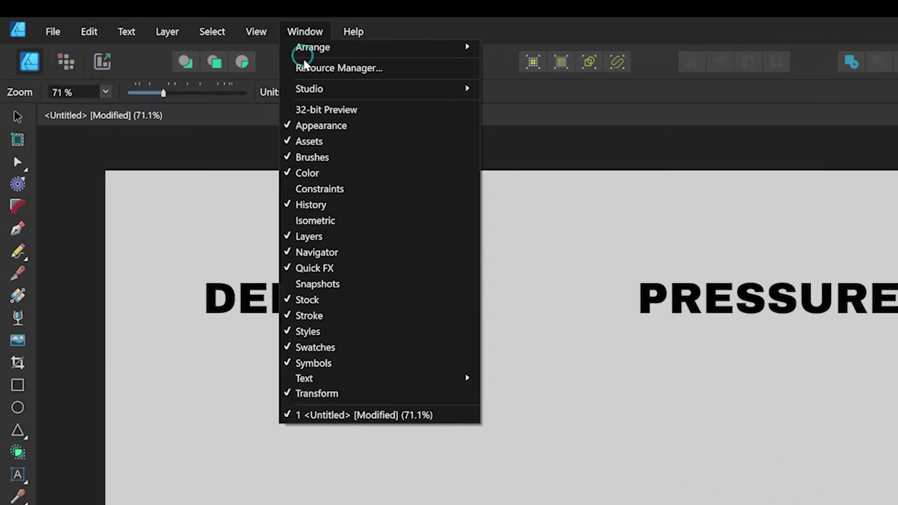
click(313, 315)
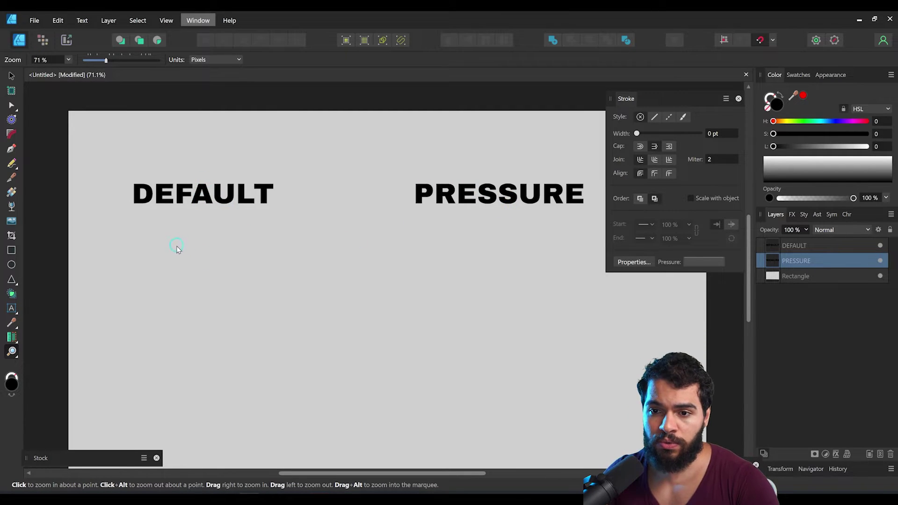
Draw a straight horizontal 15 pt line with the Pencil tool beneath the DEFAULT heading
click(152, 252)
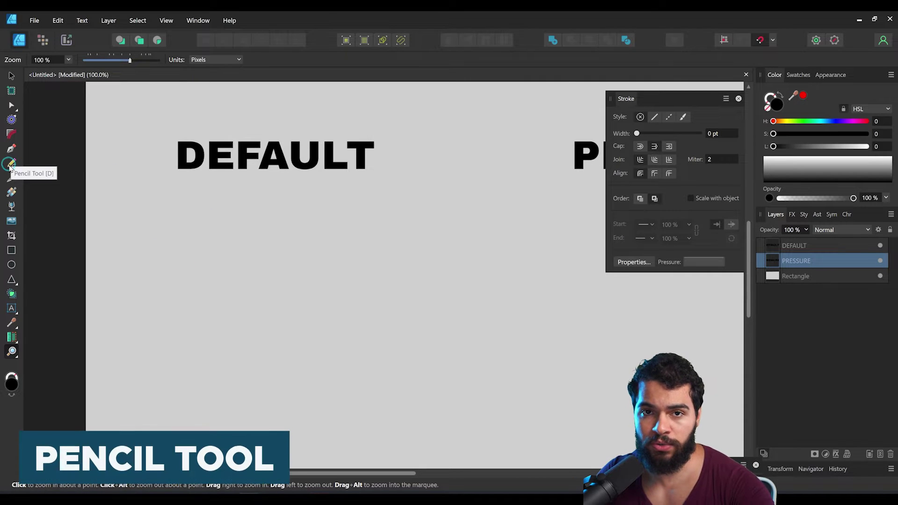
click(11, 165)
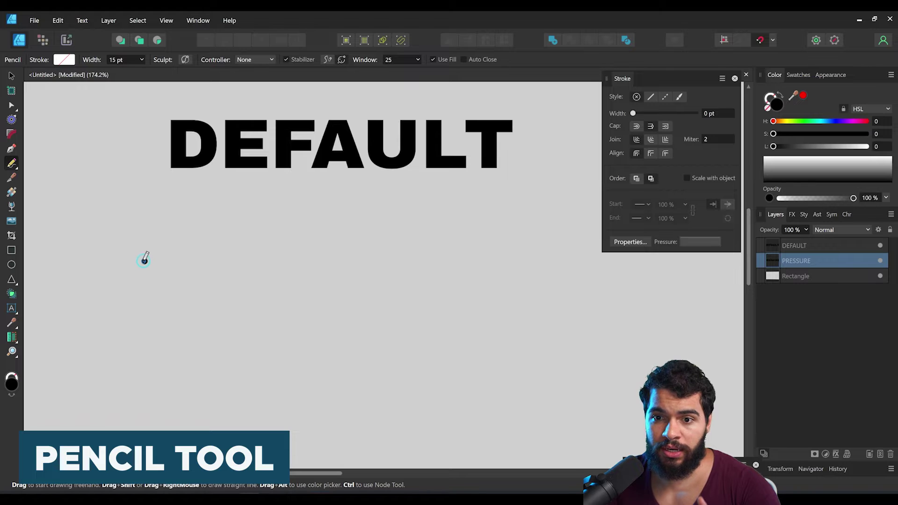
drag(152, 260, 528, 263)
scroll(327, 272, up, 2)
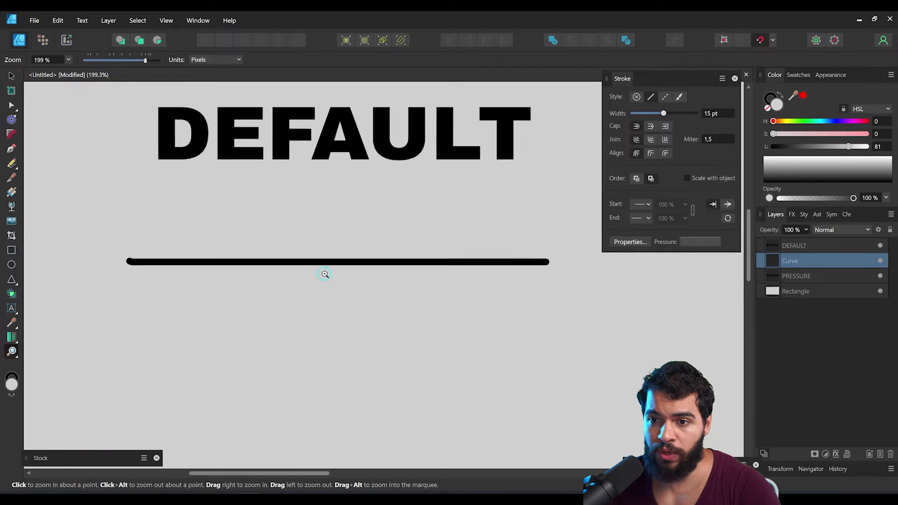
Thicken the pencil line to a 74.8 pt stroke and move it slightly farther below the DEFAULT heading
key(v)
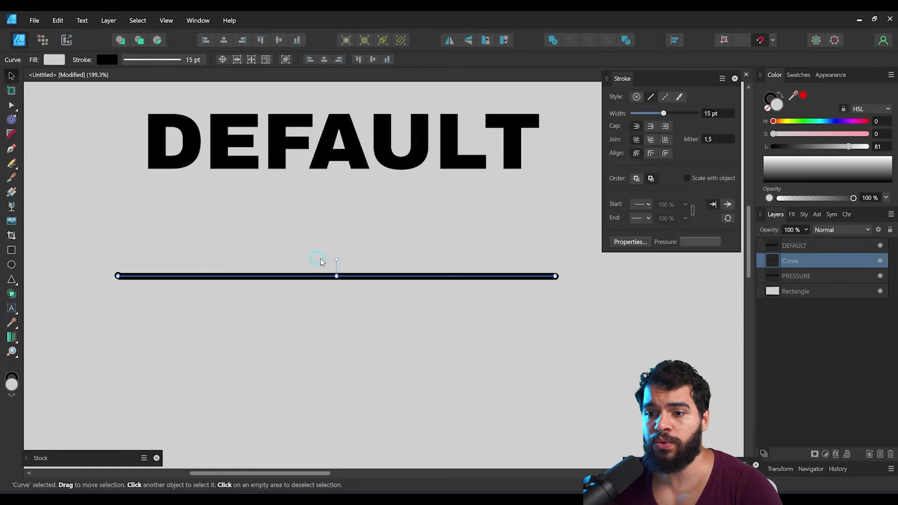
drag(664, 115, 692, 113)
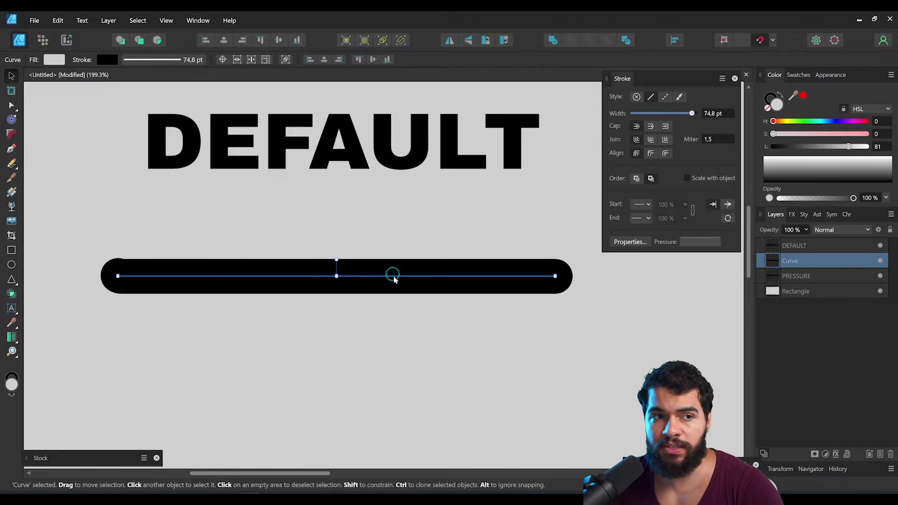
drag(408, 276, 424, 292)
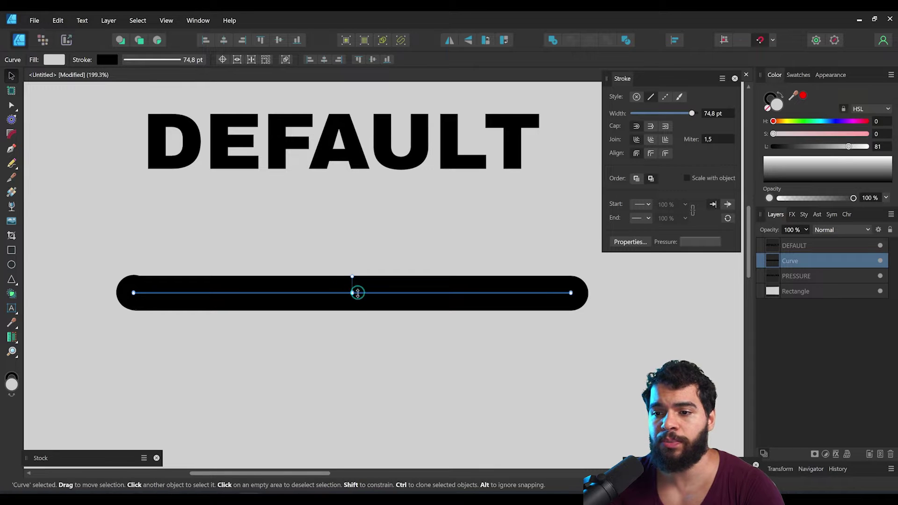
drag(375, 305, 380, 310)
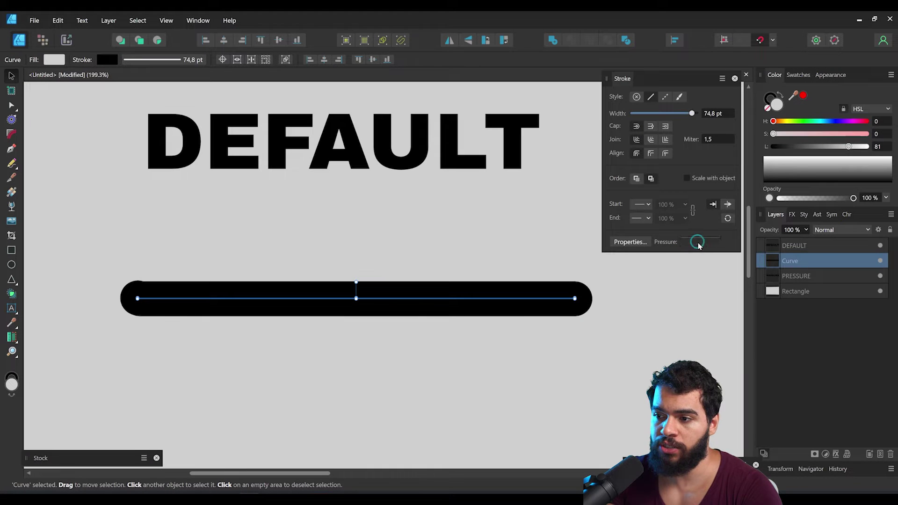
Shape the line's pressure curve with half-height ends and a peak about a quarter along, and save it as a profile
click(698, 242)
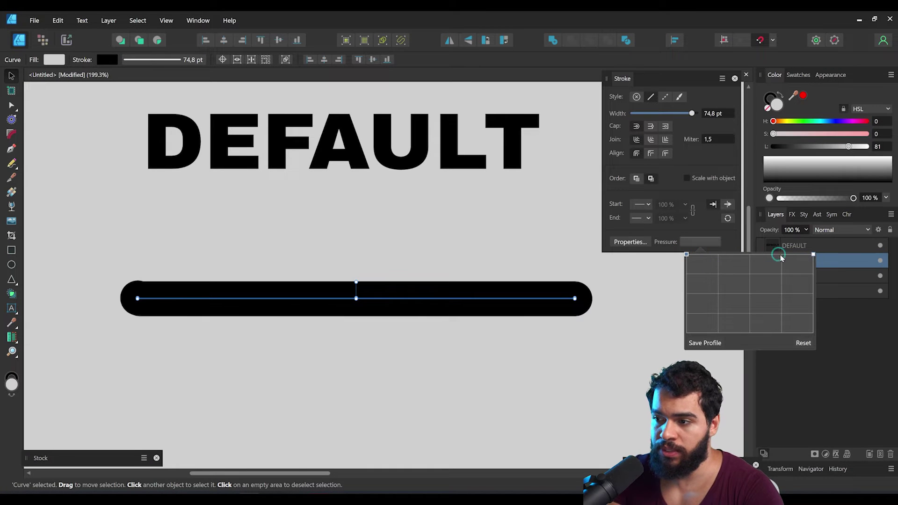
mouse_move(812, 255)
mouse_down()
mouse_move(807, 311)
mouse_move(812, 264)
mouse_move(812, 294)
mouse_up()
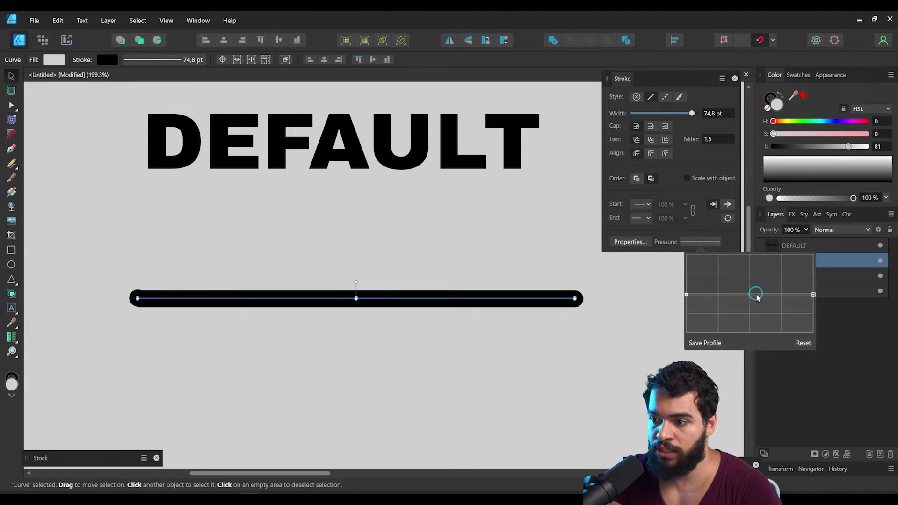
mouse_move(750, 293)
mouse_down()
mouse_move(750, 257)
mouse_move(749, 322)
mouse_move(753, 266)
mouse_move(750, 293)
mouse_move(765, 315)
mouse_move(753, 255)
mouse_move(746, 306)
mouse_up()
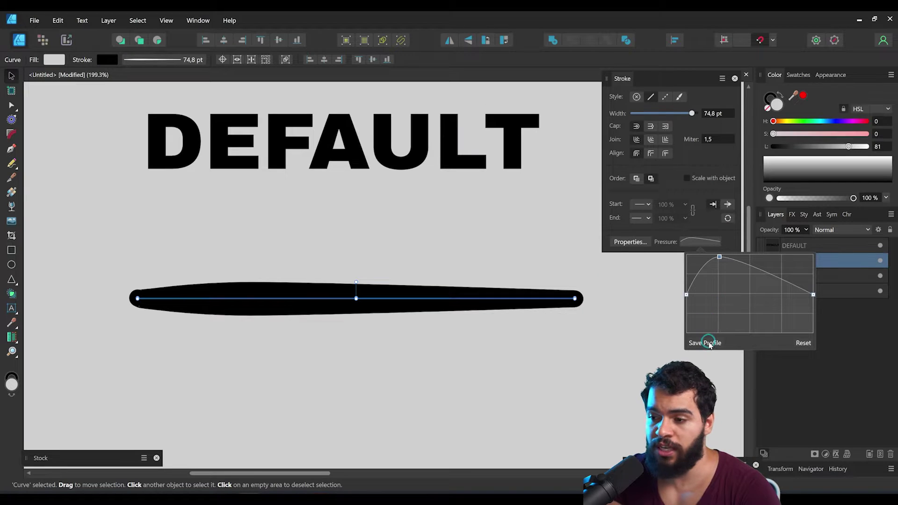
click(708, 343)
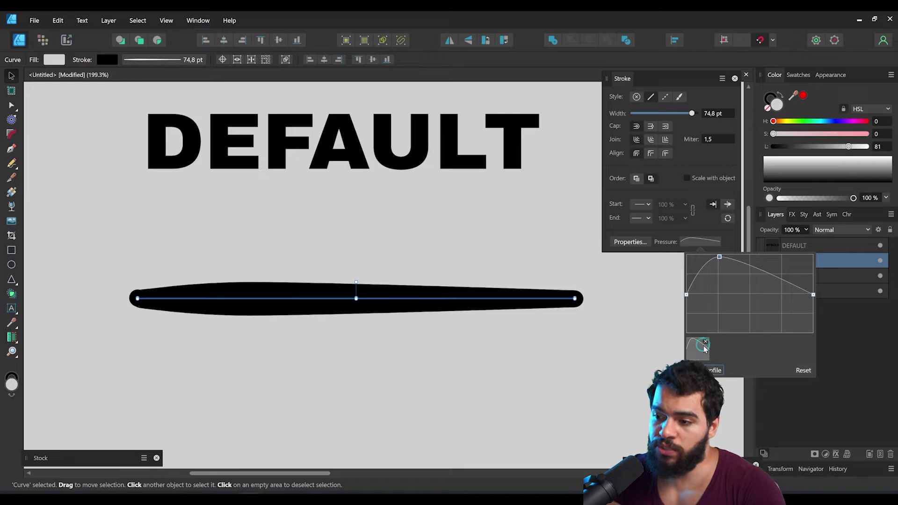
Draw a second, roughly horizontal pencil stroke beneath the tapered line
key(n)
scroll(398, 313, down, 3)
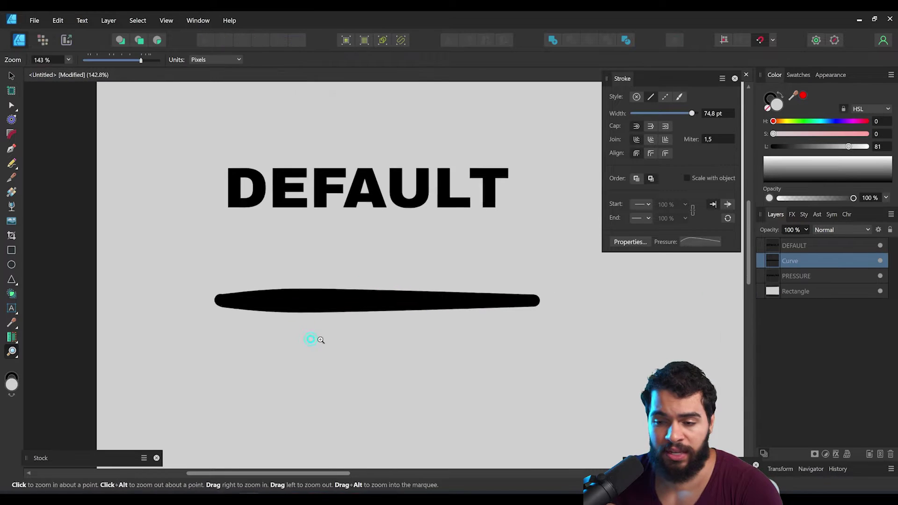
scroll(311, 342, up, 2)
drag(145, 292, 553, 296)
Reset the second stroke's pressure curve to a uniform width
click(697, 241)
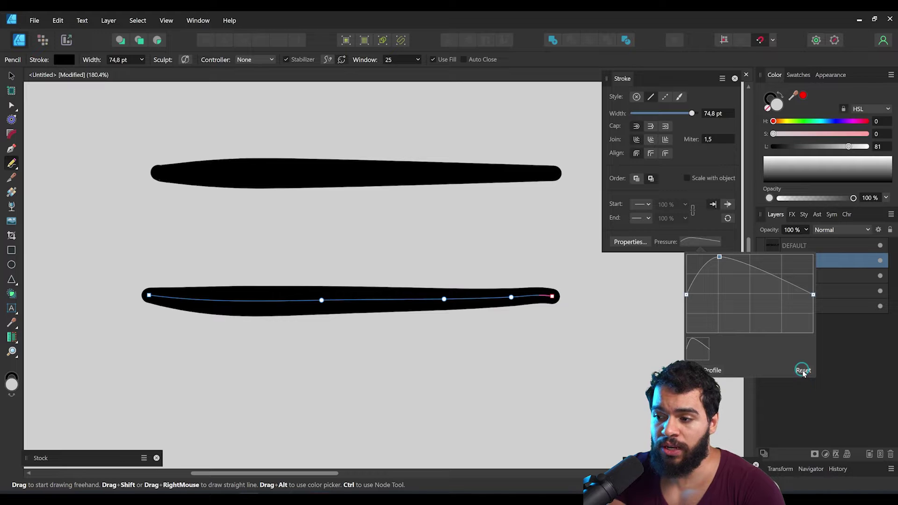
click(803, 370)
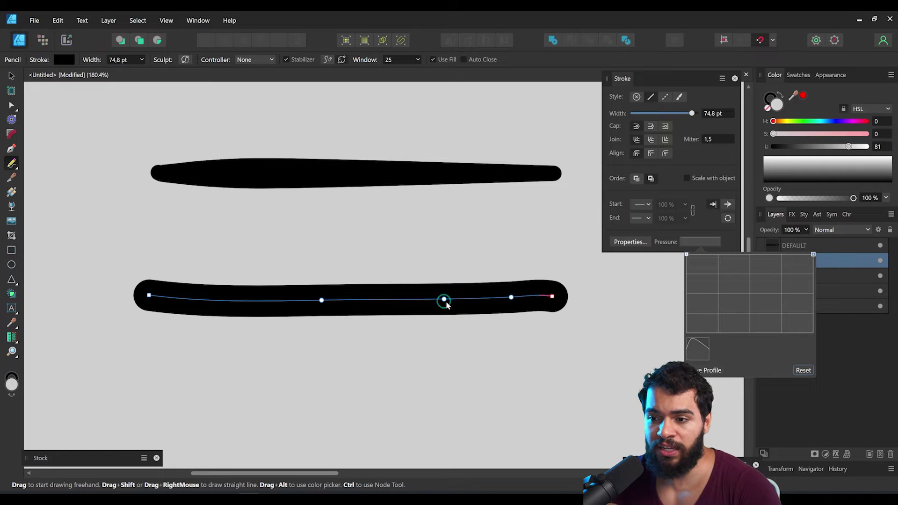
click(408, 342)
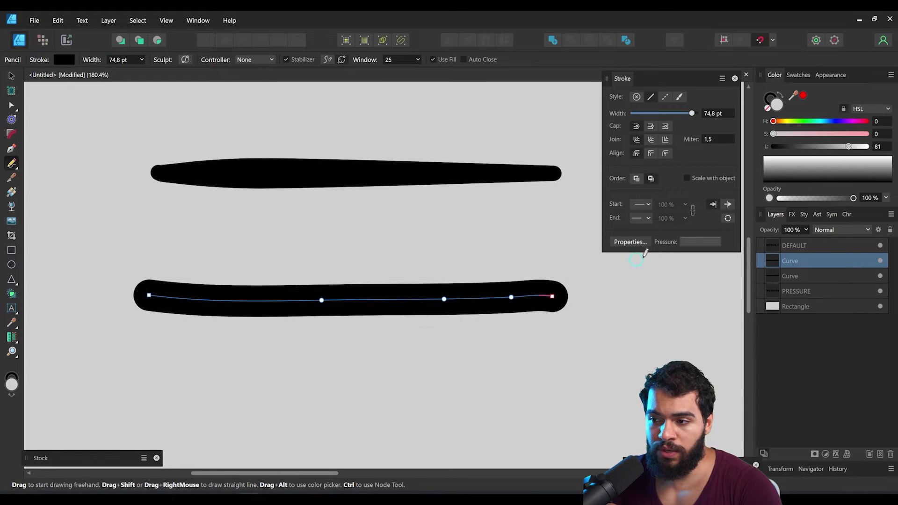
click(703, 242)
click(377, 307)
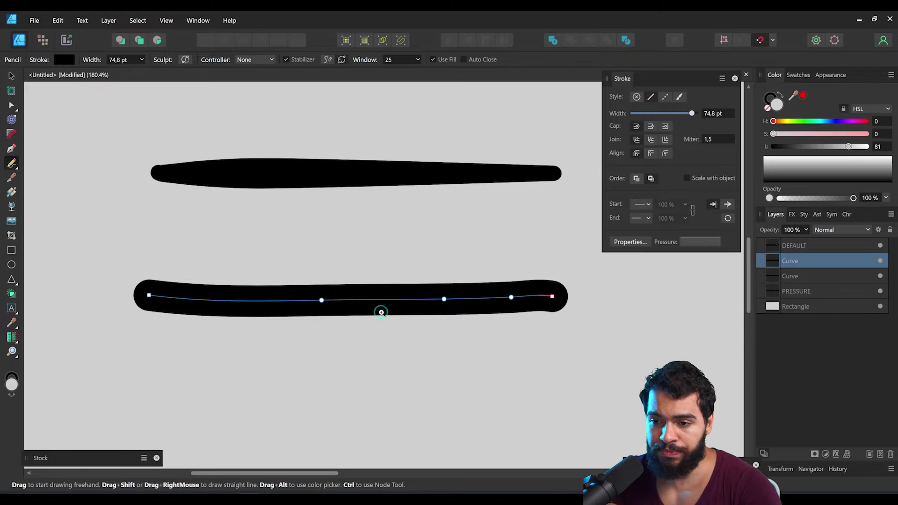
Draw a smile-shaped pencil stroke below the two horizontal strokes and check its pressure curve
scroll(164, 325, down, 3)
mouse_move(135, 347)
mouse_down()
mouse_move(153, 354)
mouse_move(308, 381)
mouse_move(453, 337)
mouse_move(472, 321)
mouse_up()
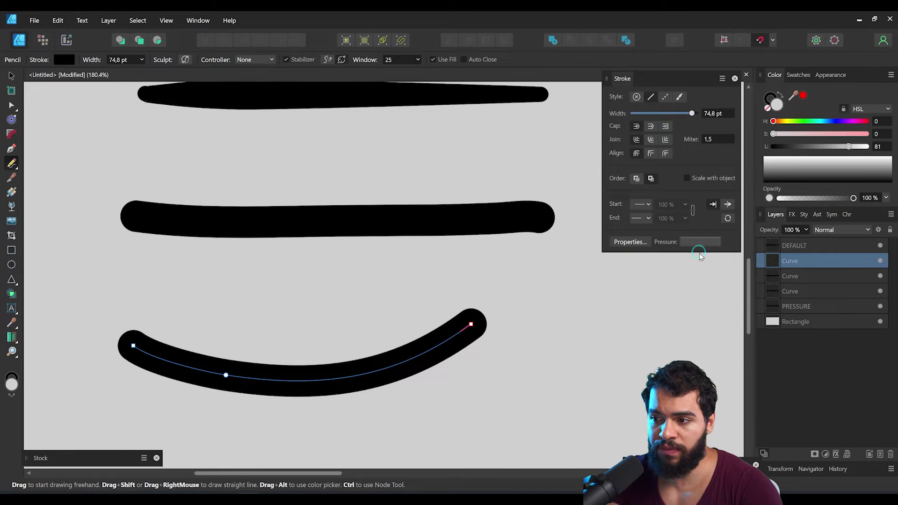
click(702, 241)
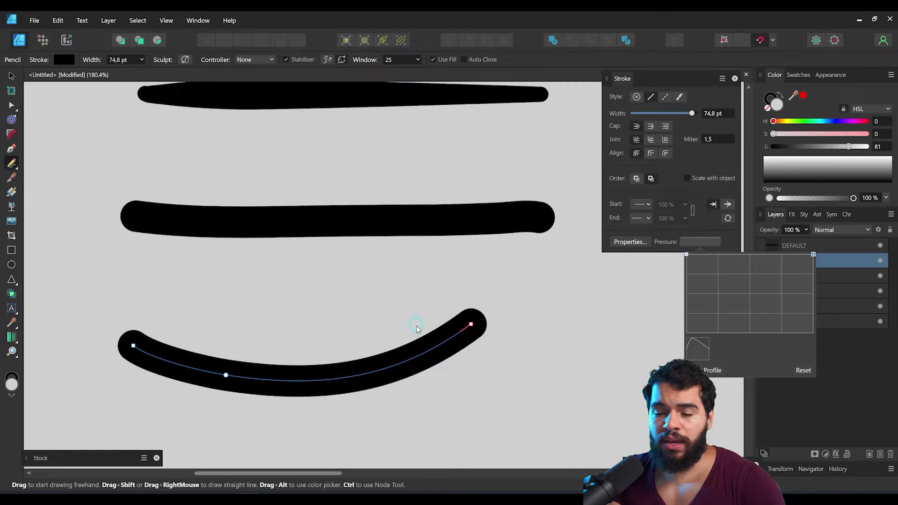
scroll(421, 273, up, 3)
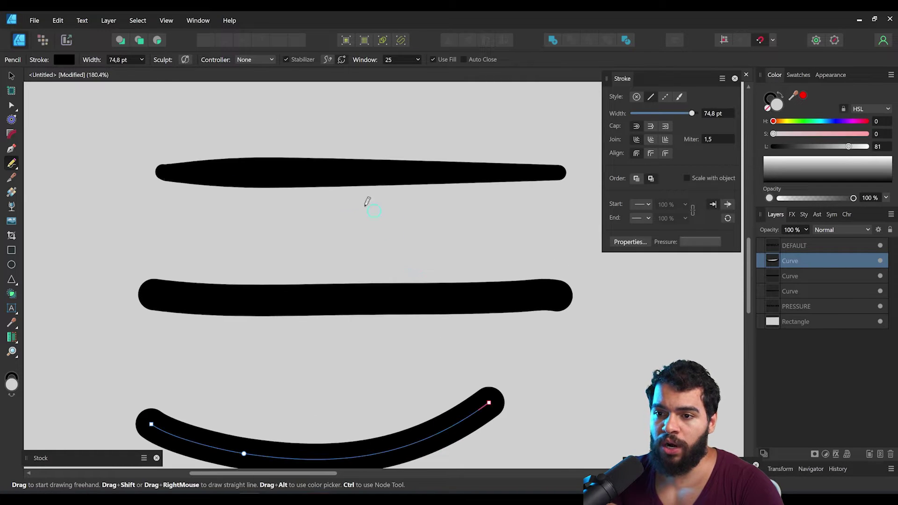
Apply the saved pressure profile to the curved stroke, and draw another smile-shaped pencil stroke beneath it
drag(391, 370, 394, 150)
click(699, 242)
click(700, 242)
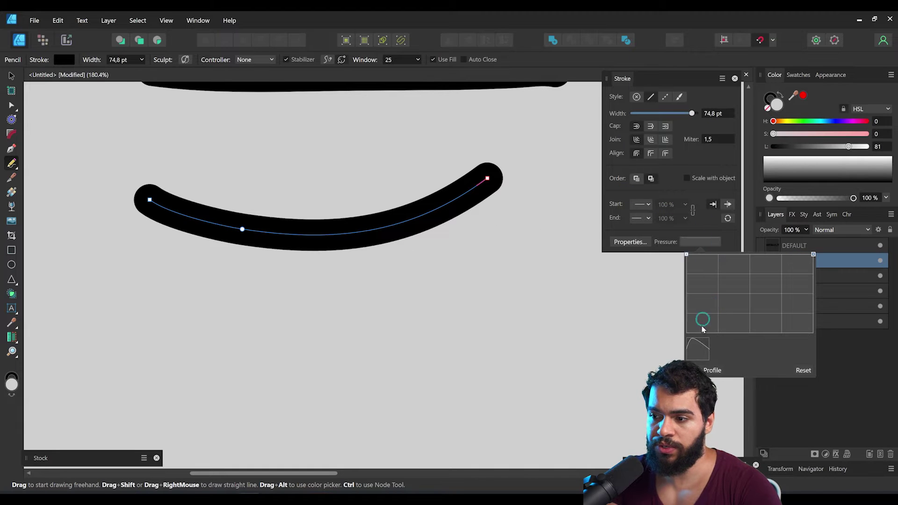
click(698, 348)
mouse_move(167, 320)
mouse_down()
mouse_move(191, 349)
mouse_move(295, 383)
mouse_move(461, 329)
mouse_move(475, 312)
mouse_up()
Reshape the lowest stroke's pressure to zero at both ends with a full peak about two-thirds along, and save it as a second profile
key(z)
mouse_move(334, 351)
mouse_down()
mouse_move(385, 360)
mouse_move(646, 241)
mouse_up()
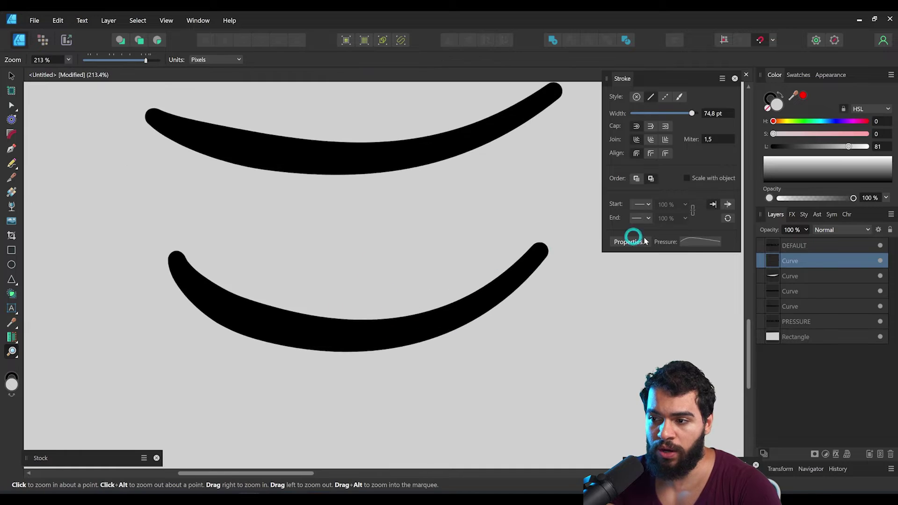
click(700, 242)
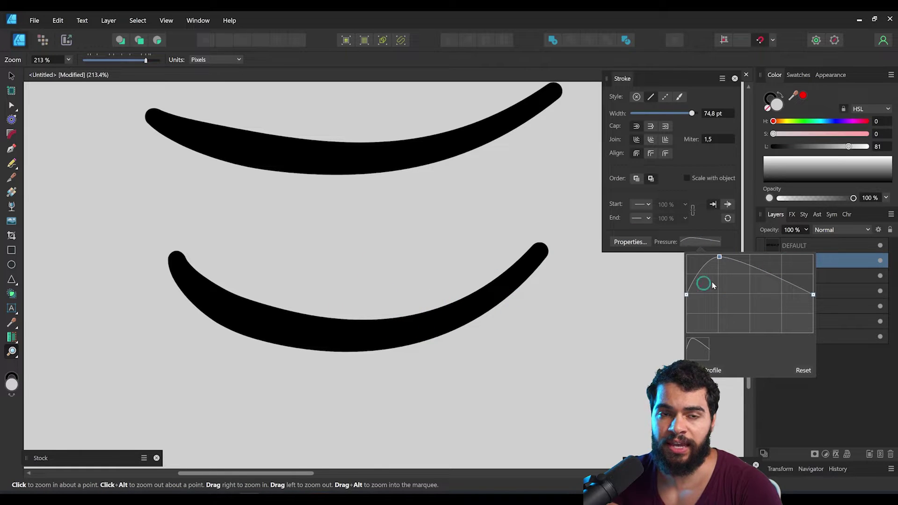
mouse_move(812, 293)
mouse_down()
mouse_move(811, 321)
mouse_move(802, 320)
mouse_up()
mouse_move(724, 264)
mouse_down()
mouse_move(792, 255)
mouse_move(772, 255)
mouse_up()
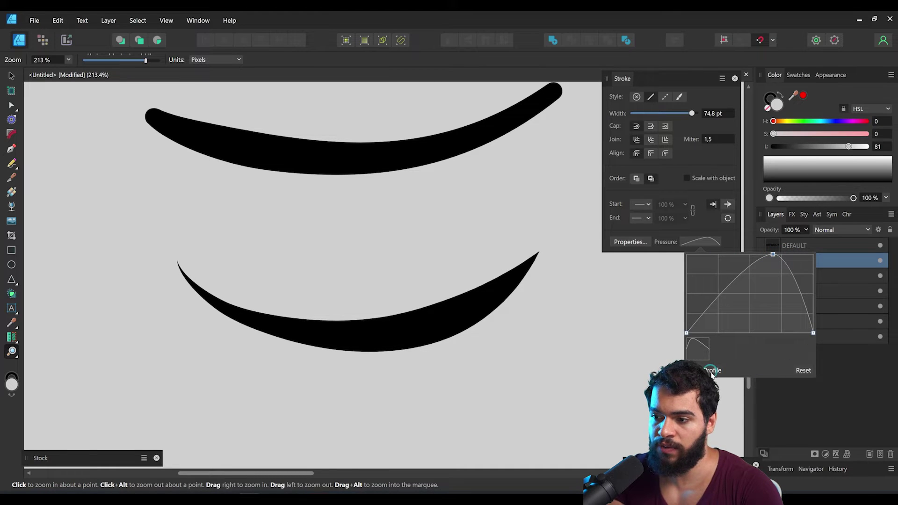
Select all four pencil strokes and apply the second saved pressure profile, with pointed ends, to them
mouse_move(583, 366)
mouse_down()
mouse_move(230, 351)
mouse_move(400, 267)
mouse_move(393, 300)
mouse_move(367, 156)
mouse_up()
key(v)
click(370, 151)
shift+click(355, 234)
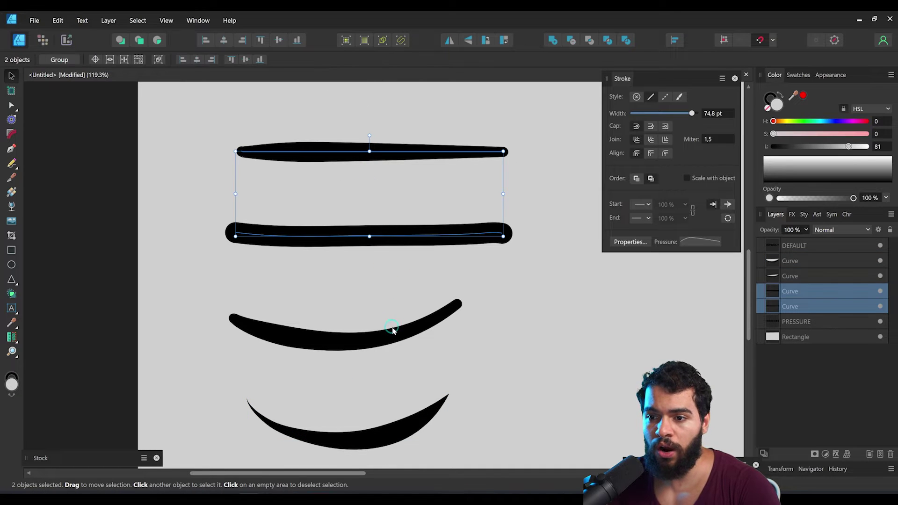
shift+click(392, 327)
shift+click(402, 423)
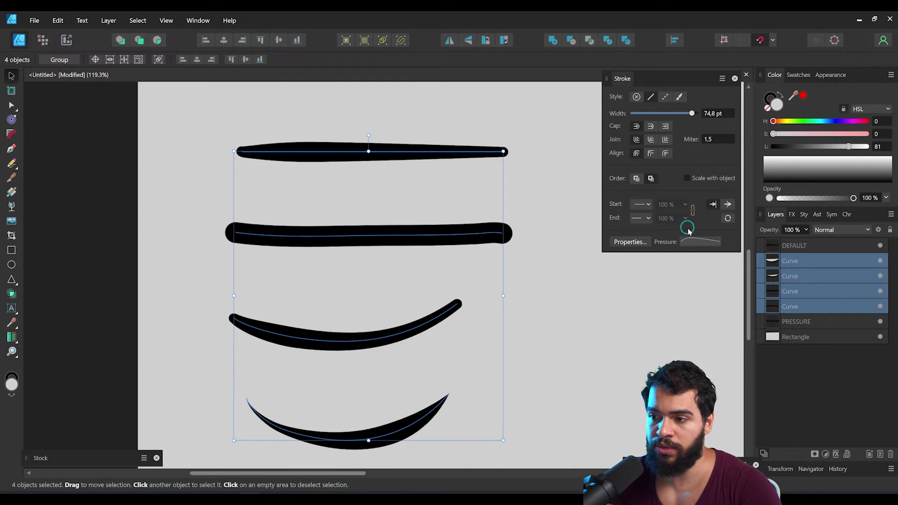
click(699, 242)
click(714, 363)
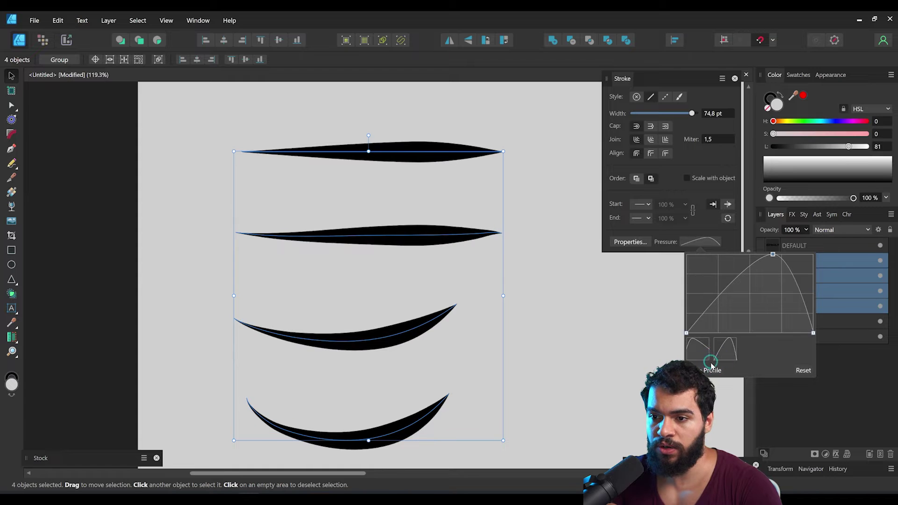
Alternate between the two saved pressure profiles on the four selected strokes, finishing with the first one
click(723, 359)
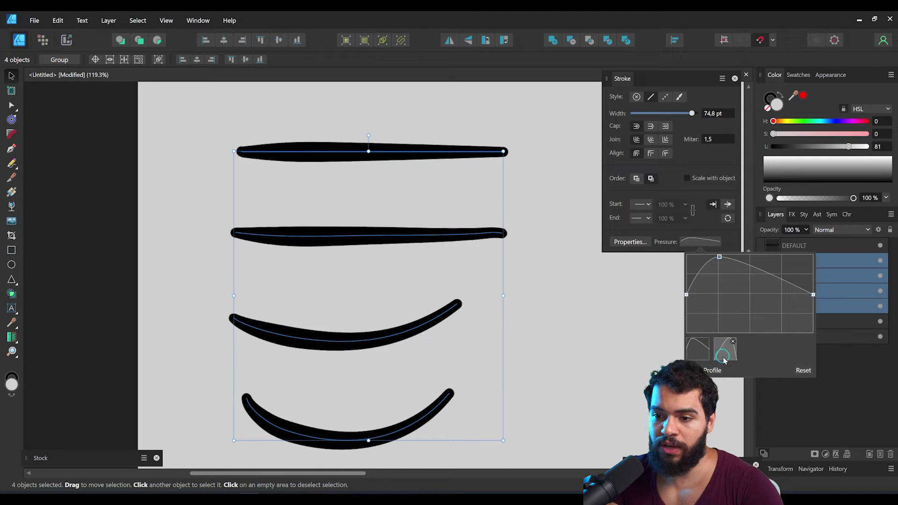
click(697, 350)
click(723, 359)
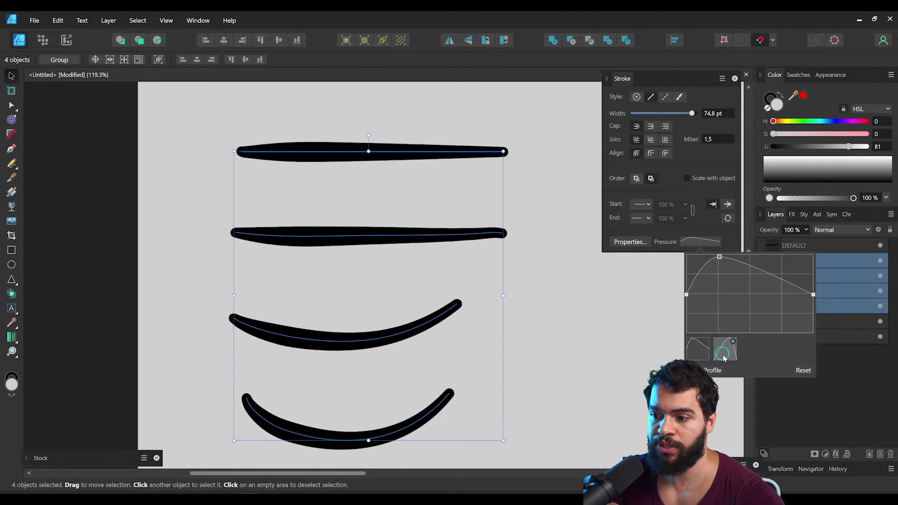
click(697, 351)
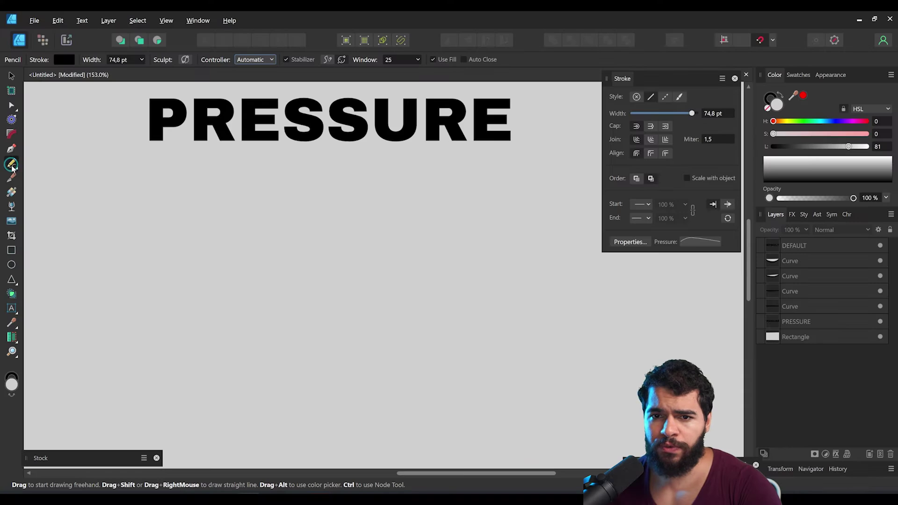
Activate the Pencil tool with its Controller set to Automatic for drawing under the PRESSURE heading
click(11, 163)
click(56, 164)
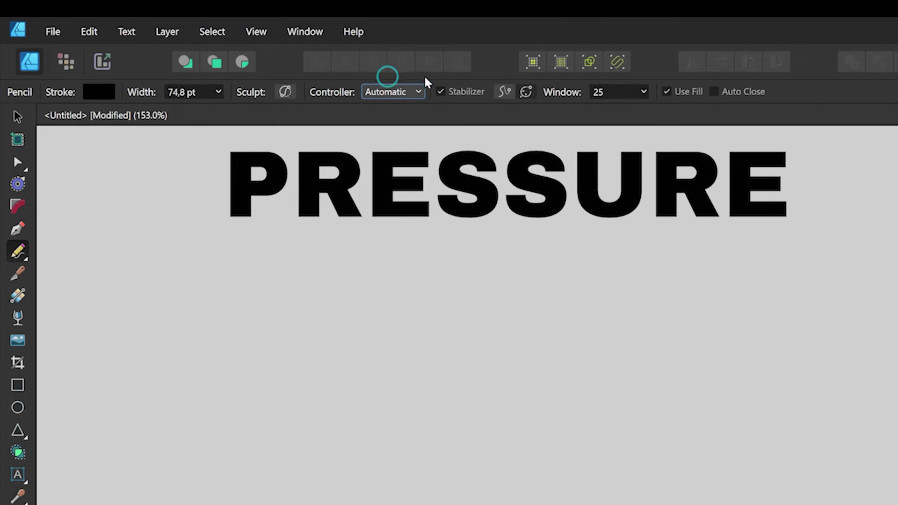
click(405, 93)
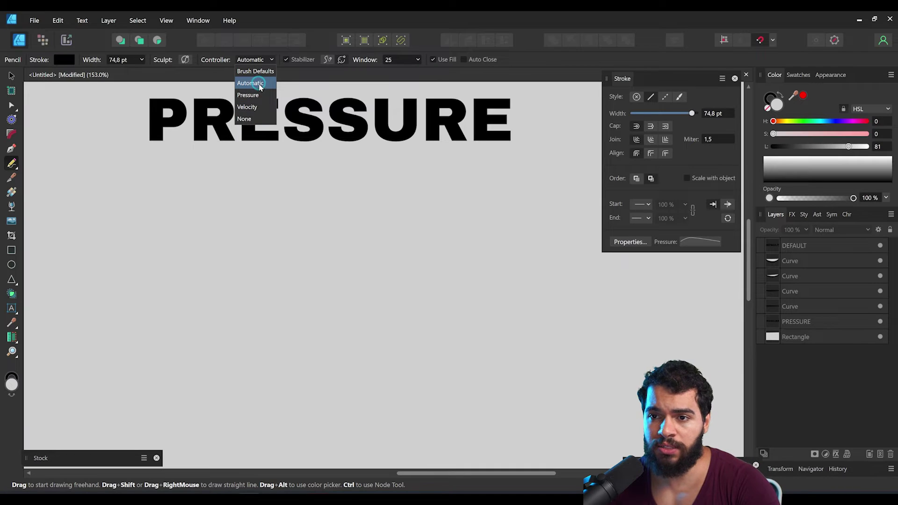
click(258, 88)
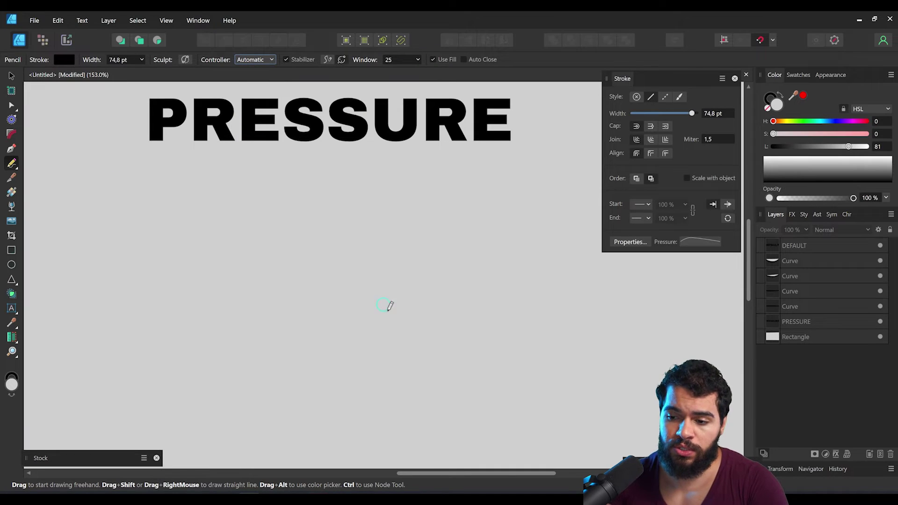
Check the pen's current pressure response in Wacom Tablet Properties with light and firm presses, and minimise that window
click(454, 492)
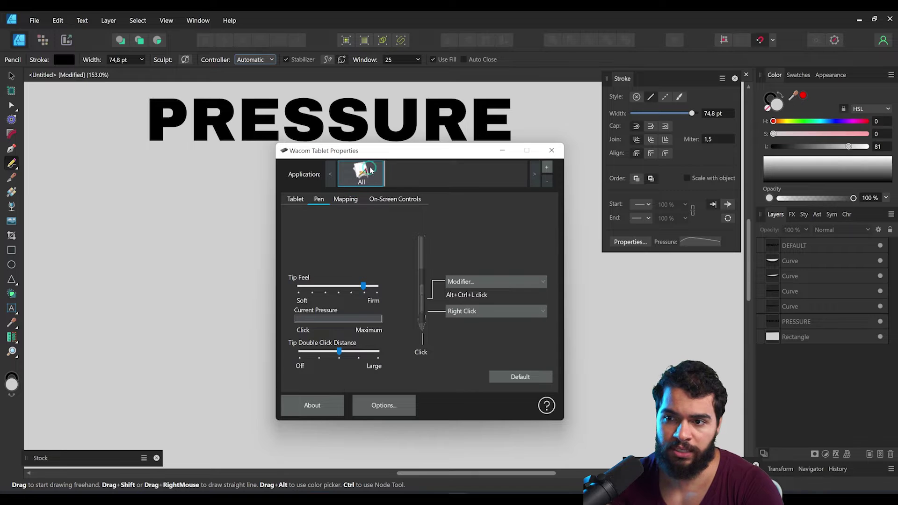
drag(381, 149, 377, 142)
click(367, 250)
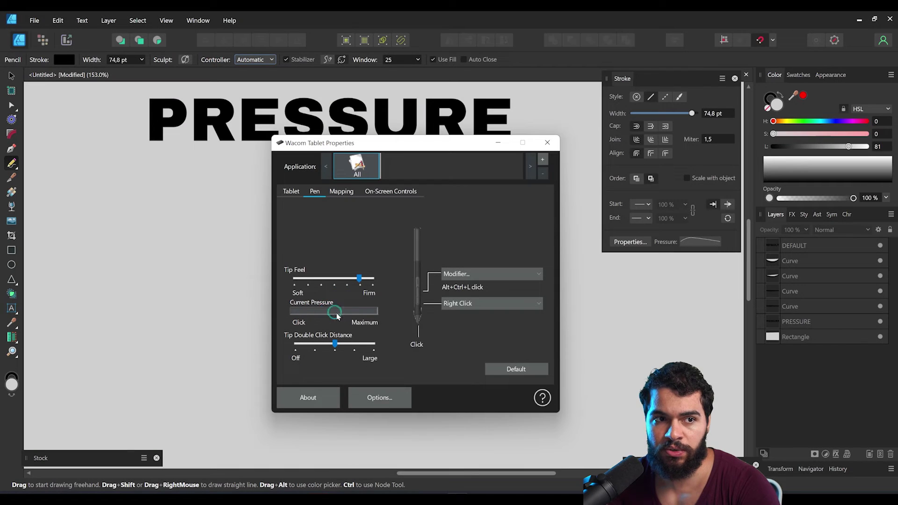
drag(360, 244, 360, 244)
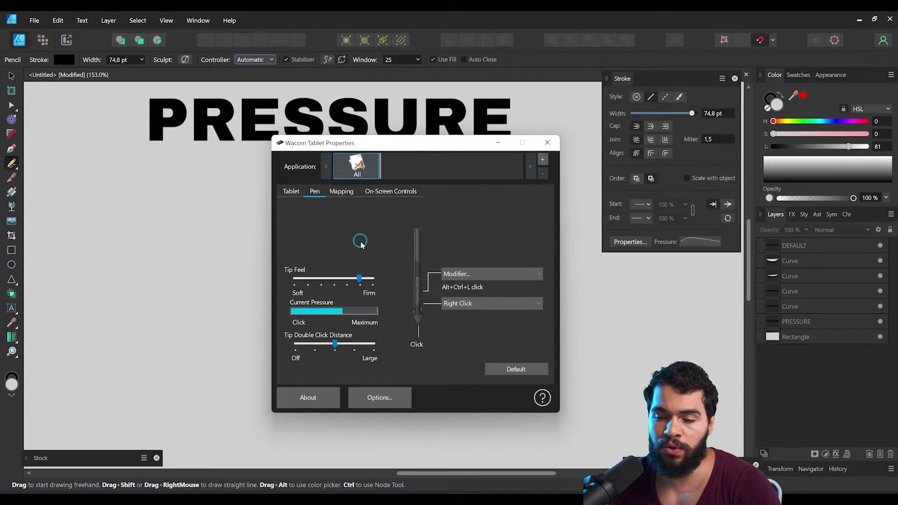
drag(360, 244, 358, 245)
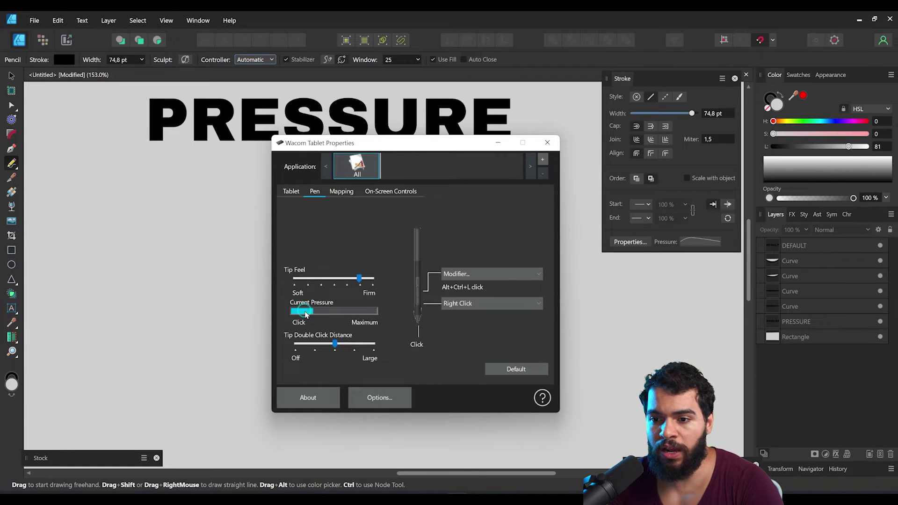
mouse_move(319, 317)
mouse_down()
mouse_move(344, 316)
mouse_move(318, 315)
mouse_up()
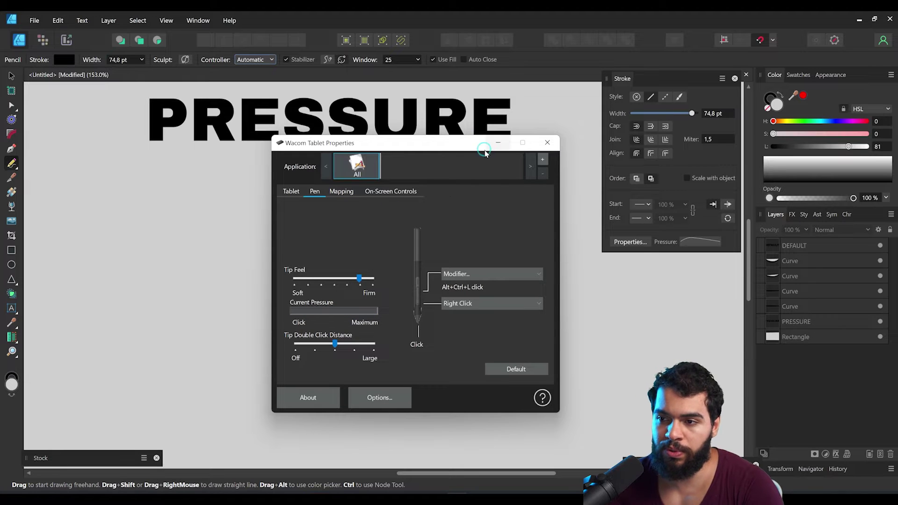
click(497, 143)
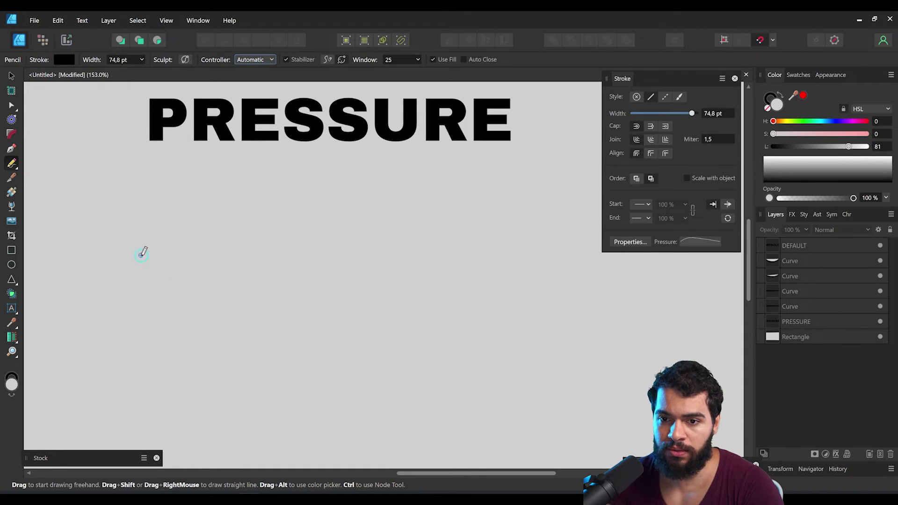
Draw a wavy pencil stroke with varying pen pressure under the PRESSURE heading and inspect its edges and pressure graph up close
drag(171, 274, 244, 245)
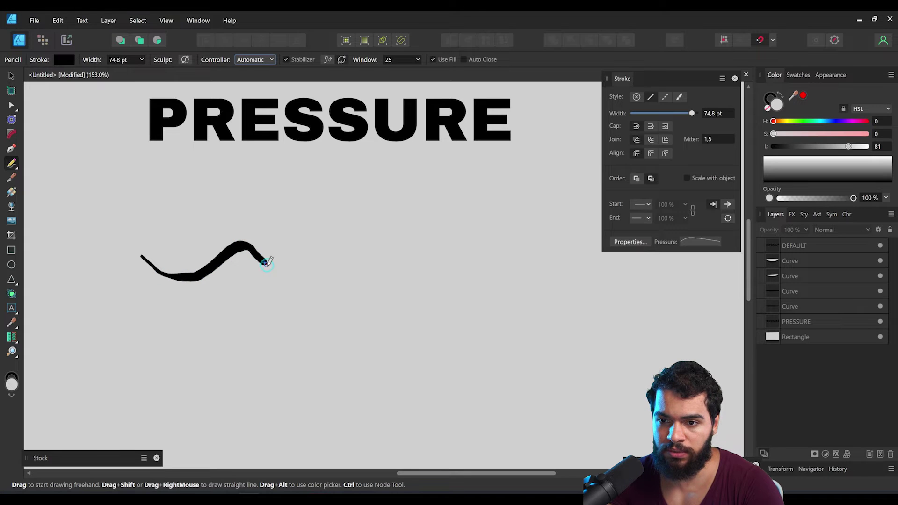
mouse_move(309, 289)
mouse_down()
mouse_move(417, 246)
mouse_move(437, 280)
mouse_move(551, 282)
mouse_move(567, 314)
mouse_up()
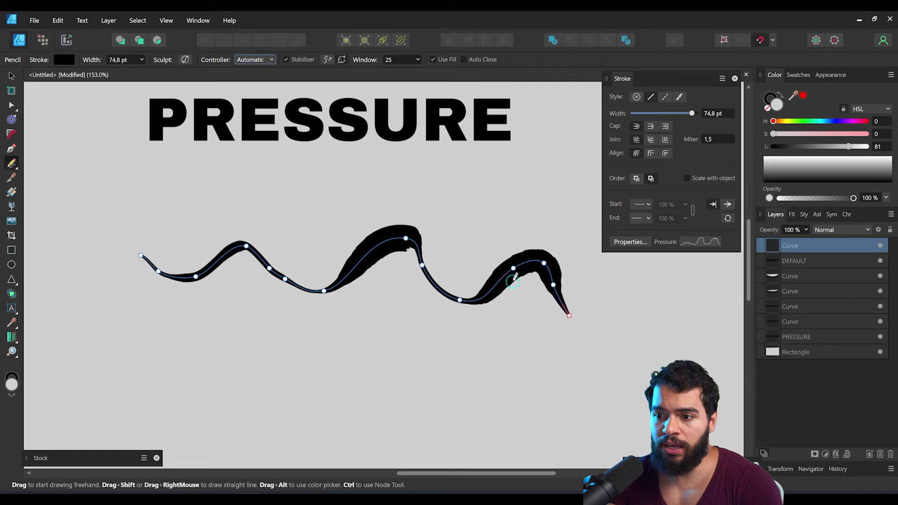
key(z)
drag(426, 267, 460, 264)
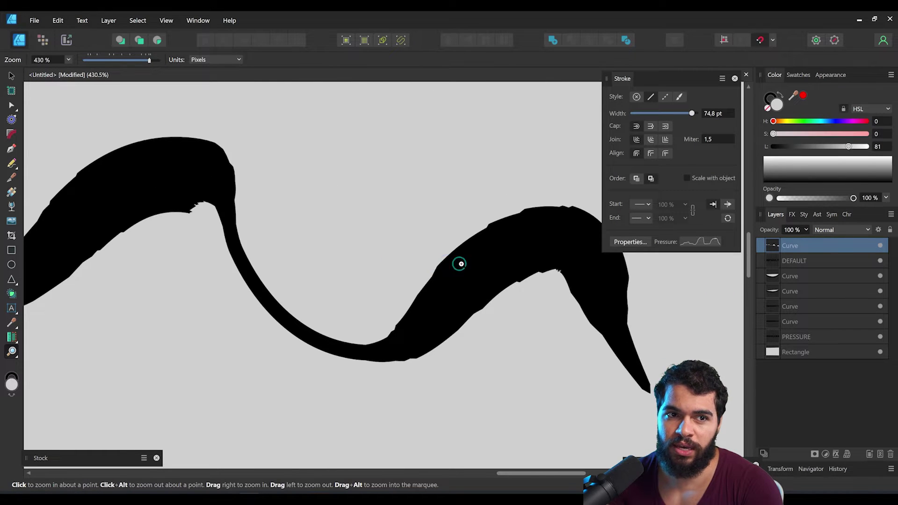
mouse_move(525, 252)
mouse_down()
mouse_move(527, 282)
mouse_move(553, 275)
mouse_up()
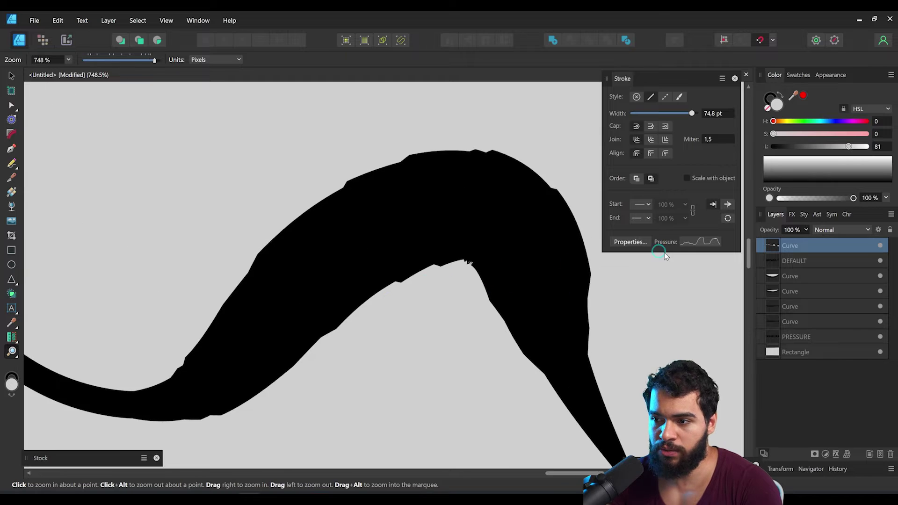
click(700, 242)
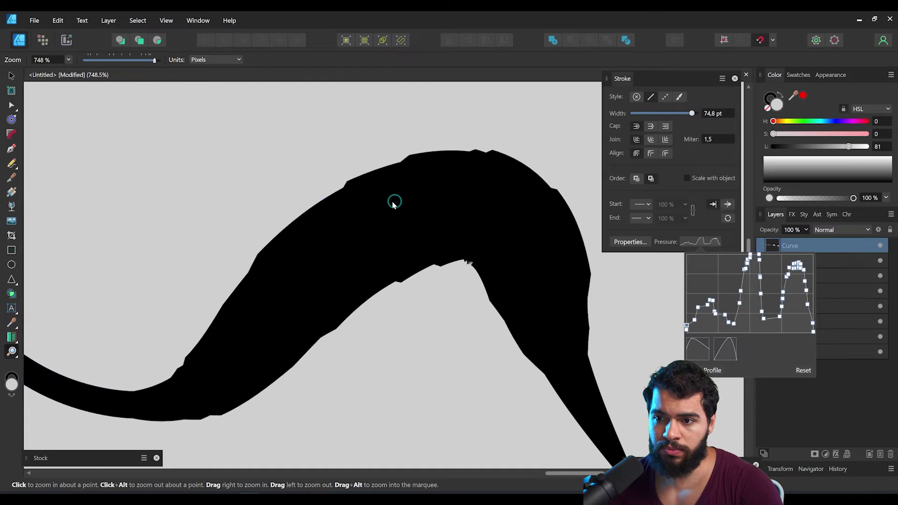
Reset the wavy stroke's pressure, reshape it into two peaks with tapered ends, and save it as a third profile
drag(393, 204, 206, 257)
mouse_move(323, 249)
mouse_down()
mouse_move(315, 254)
mouse_move(465, 252)
mouse_up()
key(n)
click(700, 241)
click(720, 265)
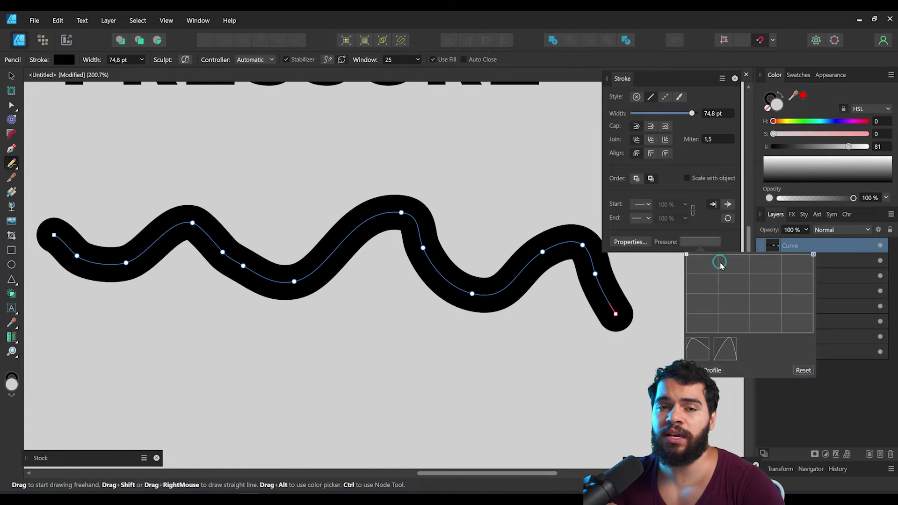
mouse_move(708, 259)
mouse_down()
mouse_move(711, 289)
mouse_move(727, 277)
mouse_move(738, 306)
mouse_move(767, 262)
mouse_move(789, 308)
mouse_move(812, 276)
mouse_move(811, 331)
mouse_up()
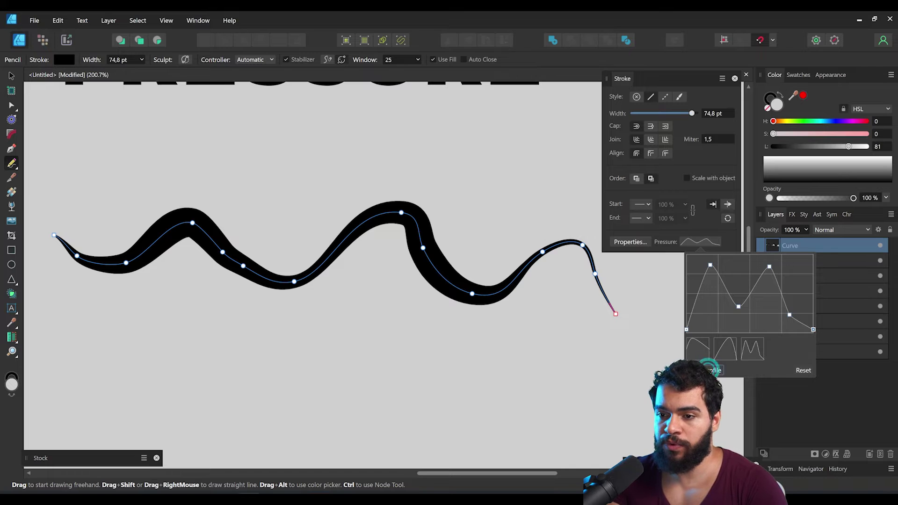
Try a second wavy stroke with varying pen pressure below the first, inspect its pressure graph, and undo the stroke
scroll(335, 311, down, 2)
scroll(321, 307, down, 3)
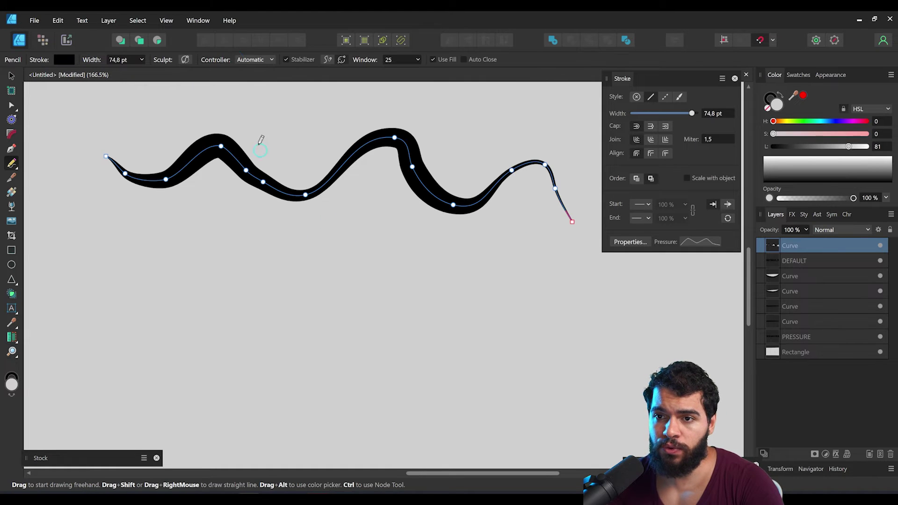
mouse_move(138, 286)
mouse_down()
mouse_move(192, 305)
mouse_move(255, 270)
mouse_move(318, 306)
mouse_move(371, 269)
mouse_move(419, 308)
mouse_move(497, 289)
mouse_move(567, 326)
mouse_up()
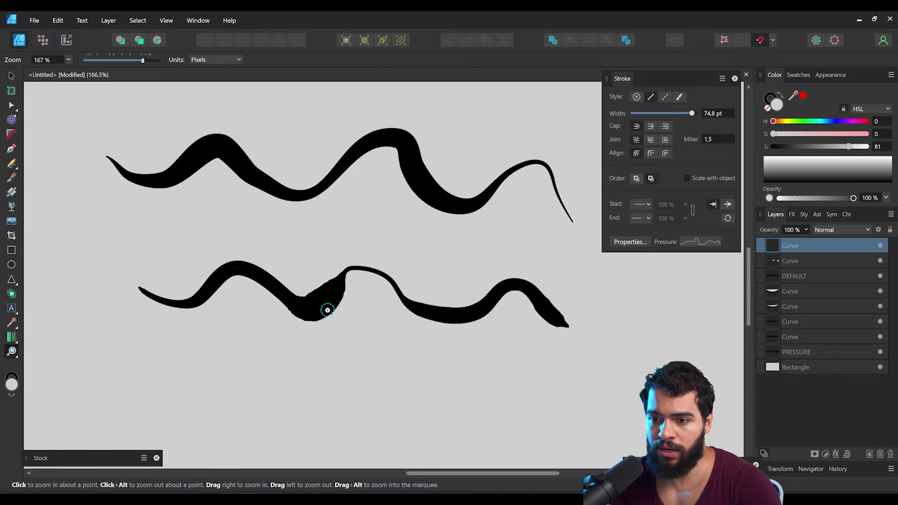
scroll(467, 299, down, 2)
key(v)
click(704, 242)
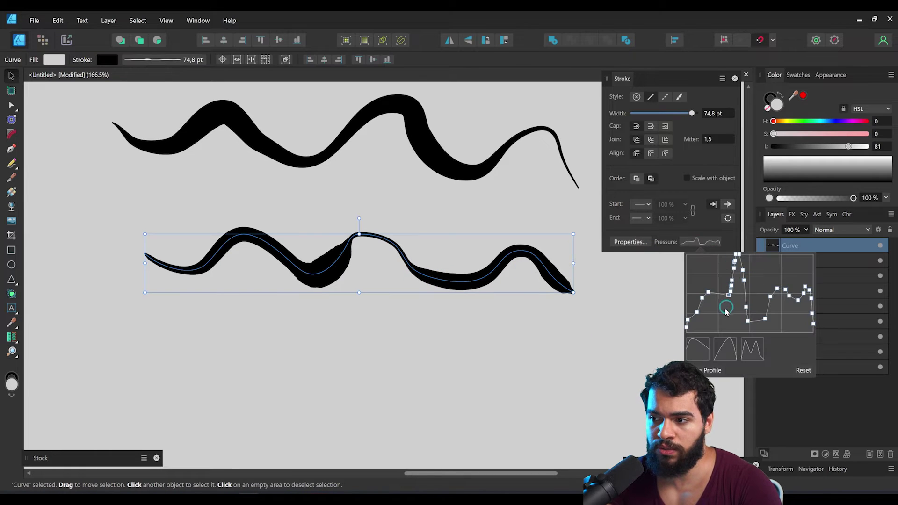
key(ctrl+z)
key(ctrl+z)
key(ctrl+z)
Set the Pencil tool's Controller to None and draw a wavy stroke below the first using the two-peak pressure profile
key(n)
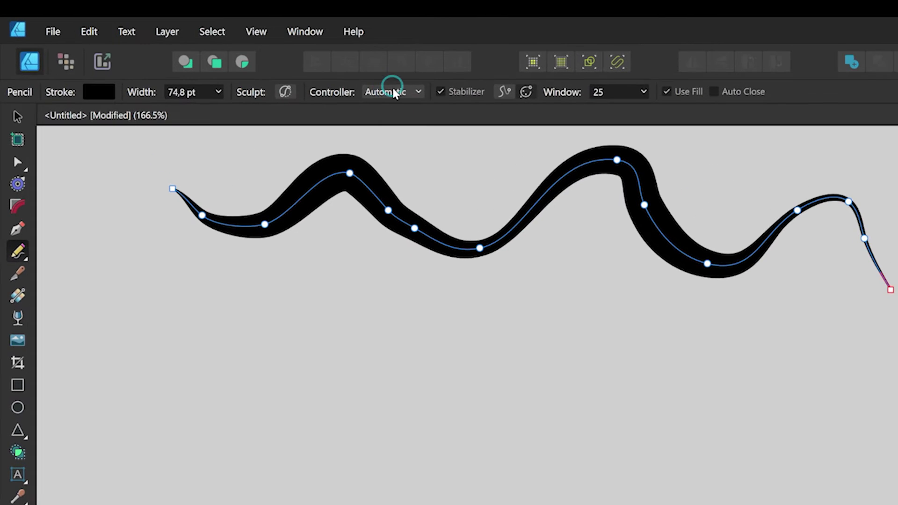
click(393, 91)
click(388, 180)
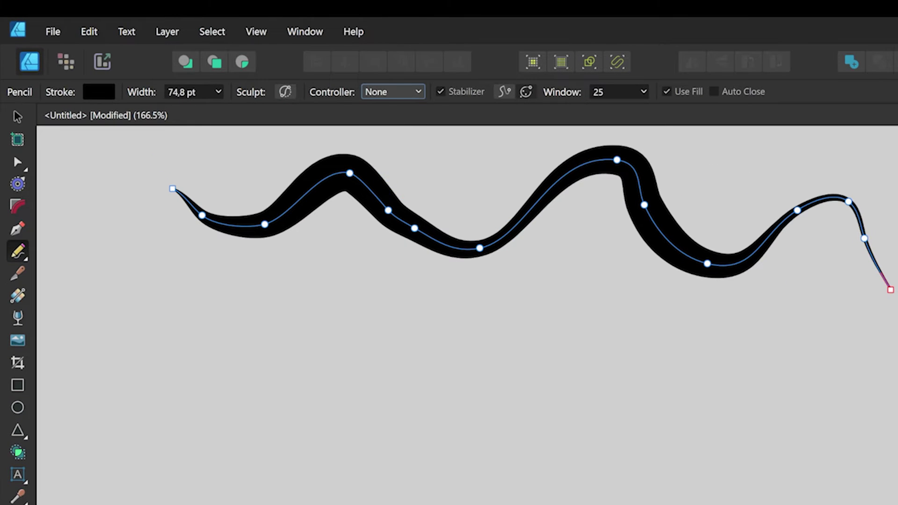
click(897, 371)
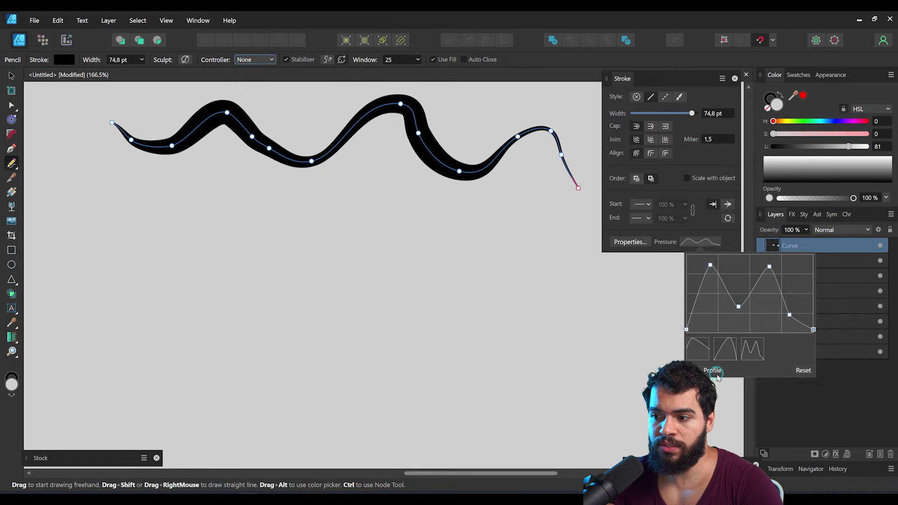
click(784, 346)
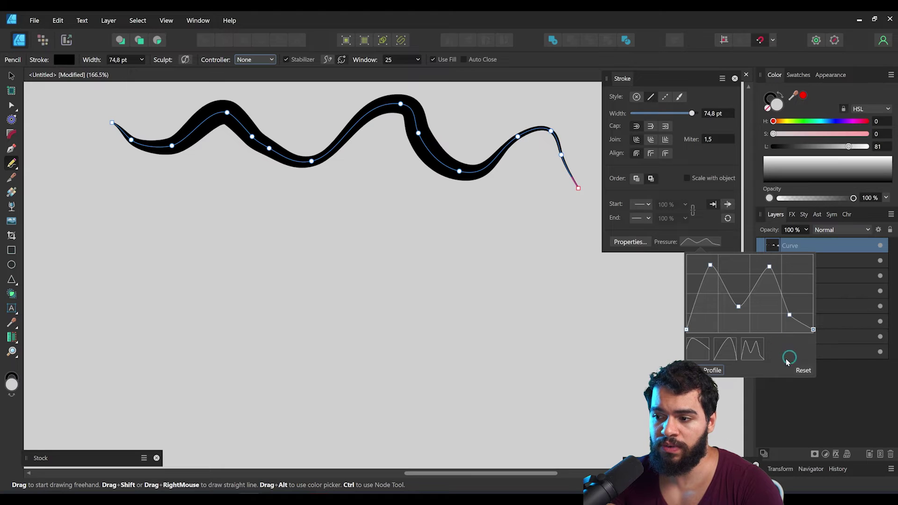
mouse_move(140, 284)
mouse_down()
mouse_move(183, 327)
mouse_move(235, 322)
mouse_move(282, 275)
mouse_move(316, 261)
mouse_move(369, 279)
mouse_move(395, 310)
mouse_move(447, 337)
mouse_move(545, 271)
mouse_move(621, 354)
mouse_up()
Inspect the lower wavy stroke's edges and its pressure graph up close, and delete the stroke
key(v)
key(z)
click(419, 306)
click(388, 243)
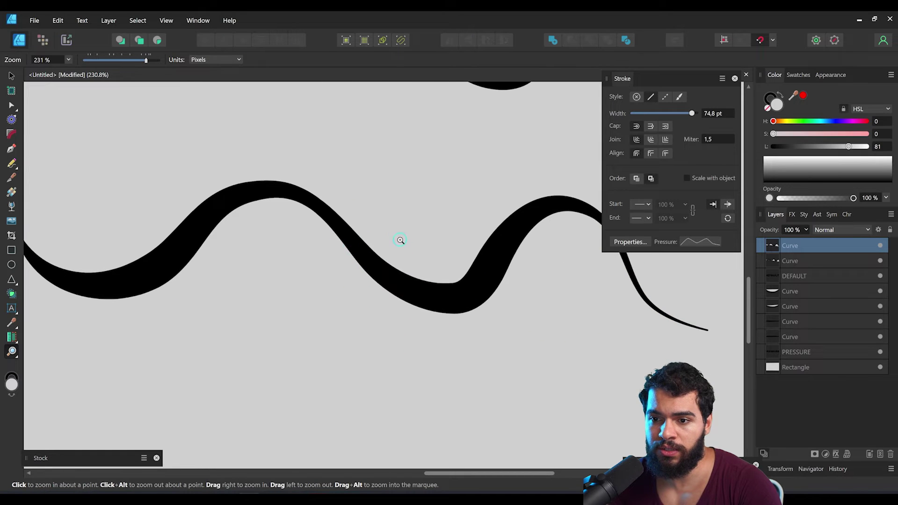
drag(519, 283, 623, 257)
click(696, 242)
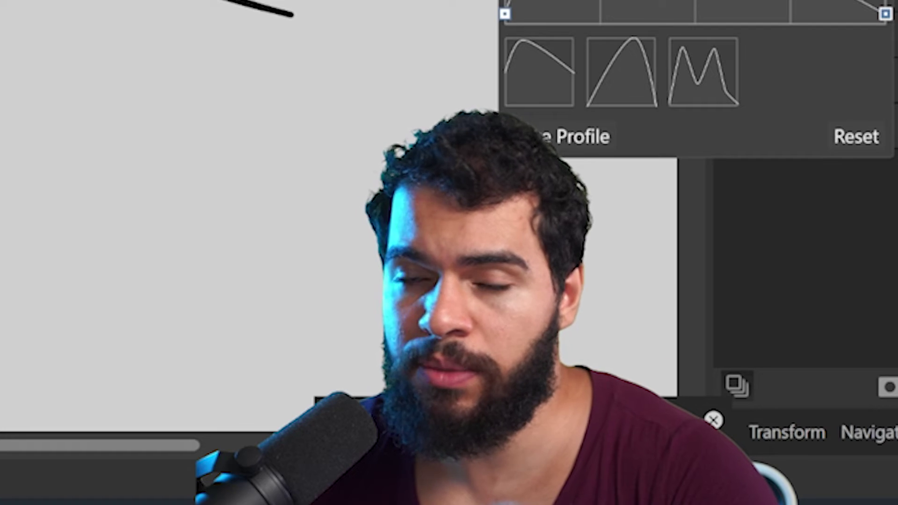
key(Escape)
key(Delete)
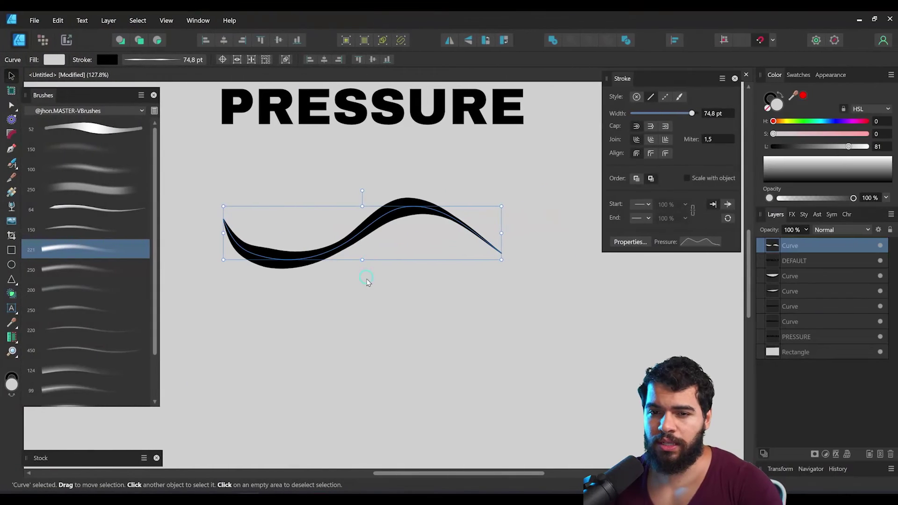
Activate the Vector Brush tool with a width of 205,7 pt and its Controller set to None
key(b)
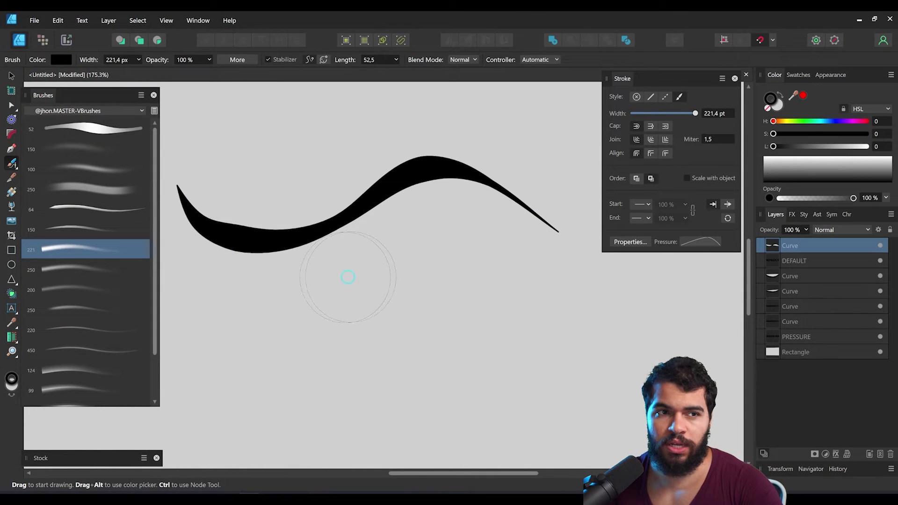
click(13, 166)
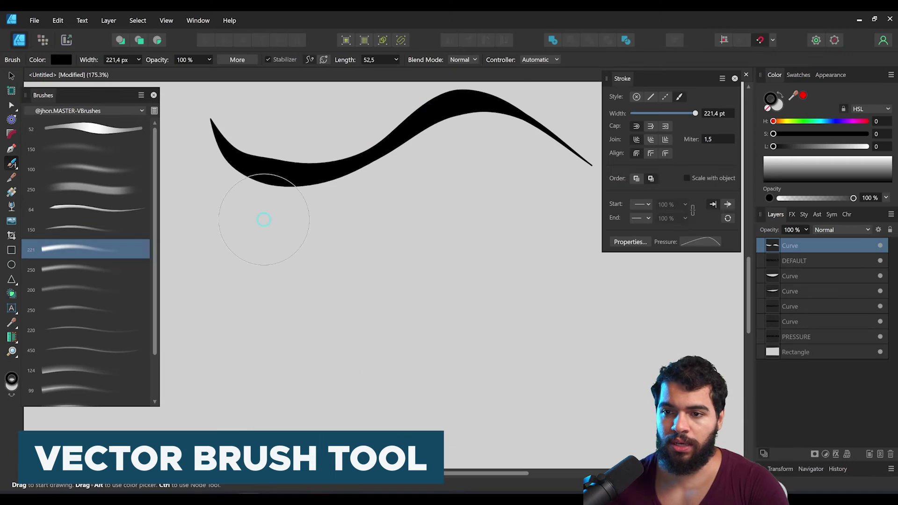
scroll(345, 240, down, 1)
drag(345, 239, 342, 215)
click(540, 59)
click(537, 117)
Review the selected brush's size and opacity variance and its Pressure setting in the brush editor, and close the editor
double_click(143, 242)
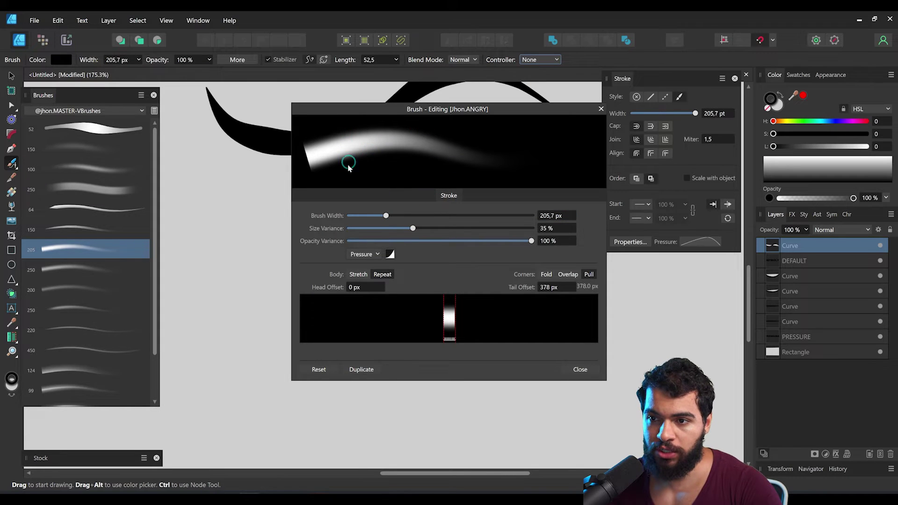
click(388, 254)
click(363, 257)
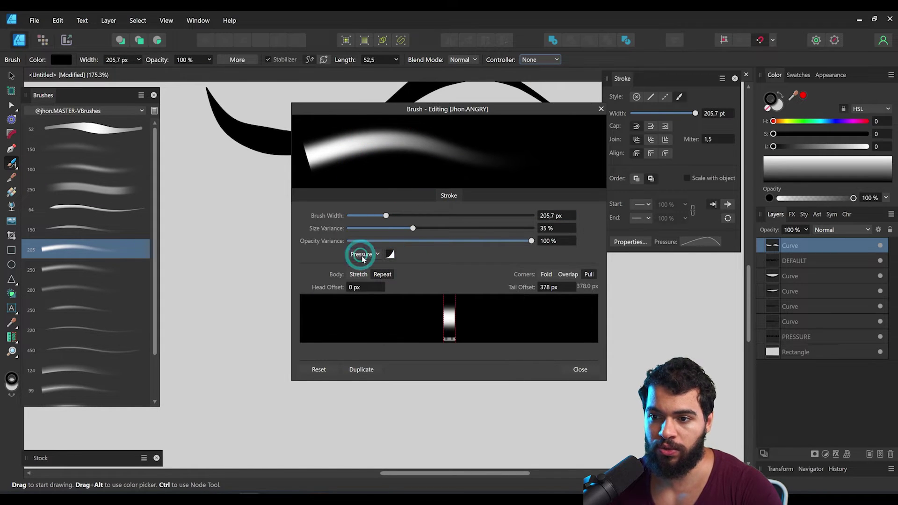
click(579, 369)
Draw a soft wavy brush stroke below the black curve with the Controller set to None
mouse_move(256, 260)
mouse_down()
mouse_move(296, 307)
mouse_move(403, 279)
mouse_move(517, 279)
mouse_move(577, 260)
mouse_up()
scroll(500, 257, down, 2)
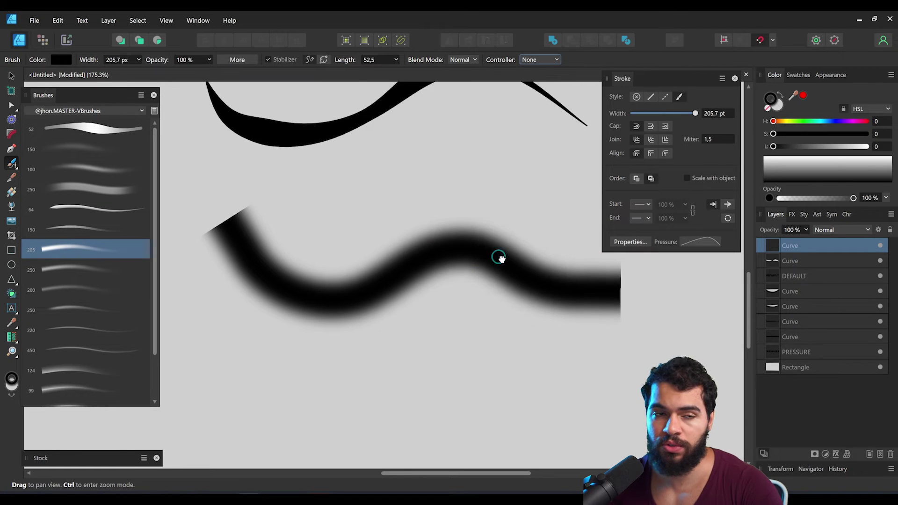
Replace the soft brush stroke with one drawn using the Automatic Controller, inspect its pressure graph, and undo it
click(535, 61)
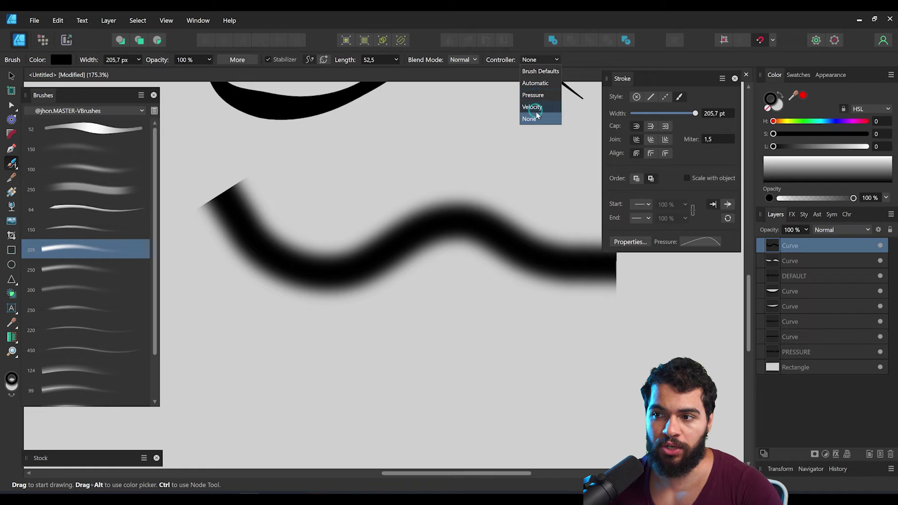
click(535, 83)
key(ctrl+z)
mouse_move(241, 225)
mouse_down()
mouse_move(256, 248)
mouse_move(299, 270)
mouse_move(410, 230)
mouse_move(450, 244)
mouse_move(486, 278)
mouse_move(542, 284)
mouse_move(601, 322)
mouse_up()
key(v)
click(700, 241)
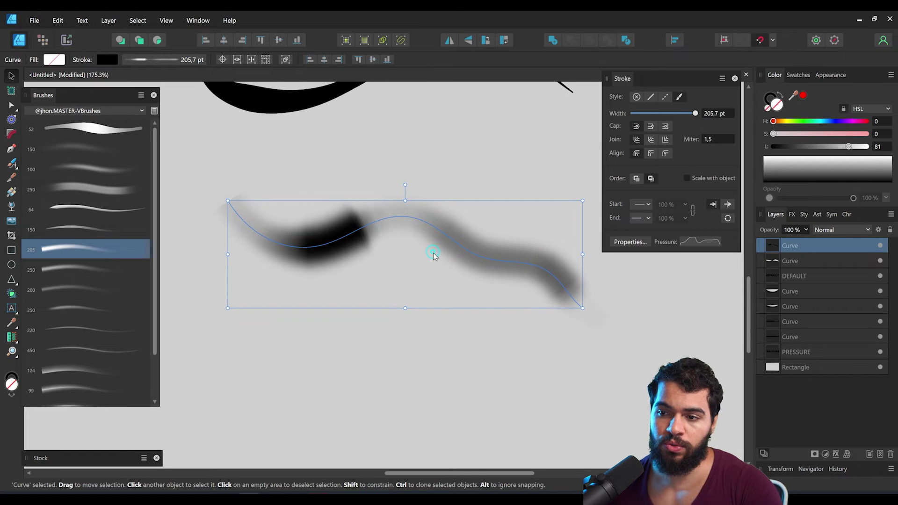
key(ctrl+z)
Set the Vector Brush tool's Controller to Brush Defaults and choose the first saved pressure profile for the brush
key(b)
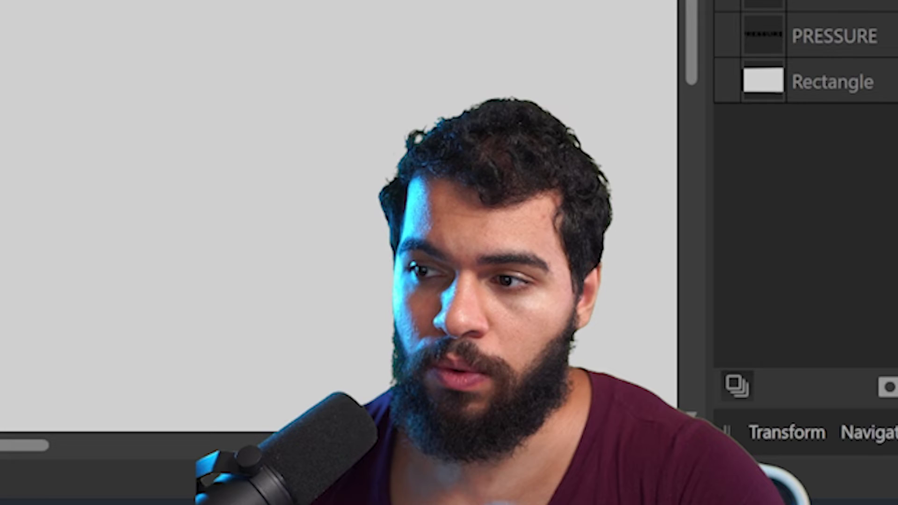
click(534, 60)
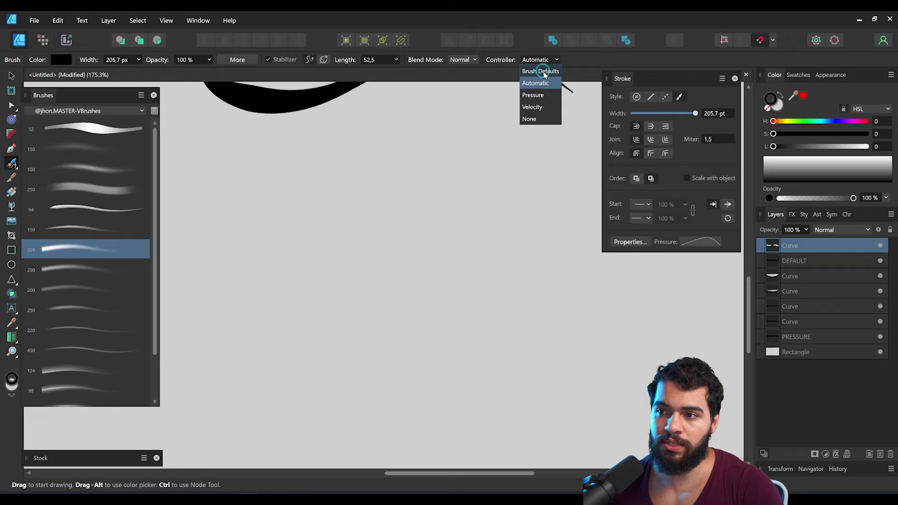
click(543, 71)
click(706, 241)
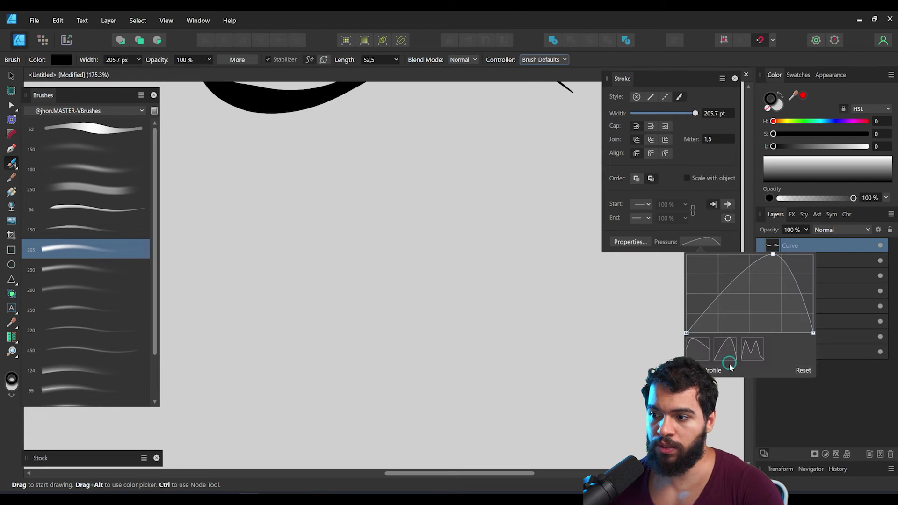
click(699, 358)
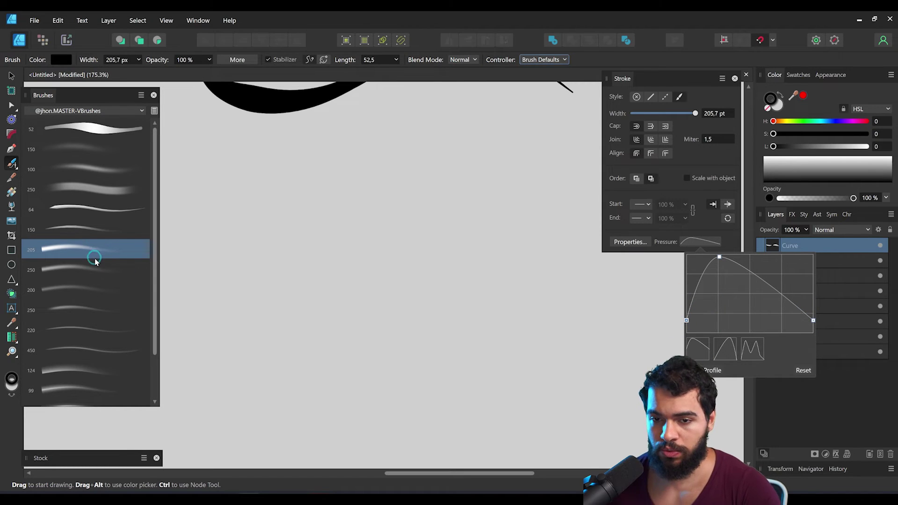
Draw a soft wavy brush stroke below the black curve and shift the node near its crest slightly along the curve
mouse_move(220, 217)
mouse_down()
mouse_move(211, 224)
mouse_move(277, 254)
mouse_move(421, 170)
mouse_move(484, 190)
mouse_move(519, 255)
mouse_move(626, 316)
mouse_up()
key(a)
mouse_move(439, 178)
mouse_down()
mouse_move(453, 203)
mouse_move(451, 179)
mouse_up()
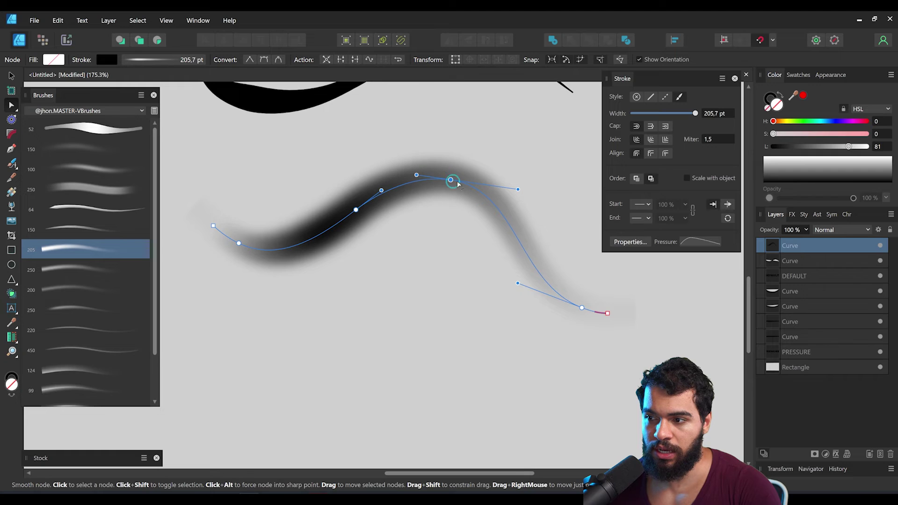
Reshape the soft wavy stroke's pressure graph, moving its peak past the middle toward the stroke's end
click(705, 241)
mouse_move(719, 258)
mouse_down()
mouse_move(761, 295)
mouse_move(753, 245)
mouse_move(734, 295)
mouse_move(780, 243)
mouse_move(690, 245)
mouse_move(767, 246)
mouse_move(711, 246)
mouse_move(730, 242)
mouse_up()
key(h)
mouse_move(374, 256)
mouse_down()
mouse_move(375, 275)
mouse_move(380, 269)
mouse_up()
key(v)
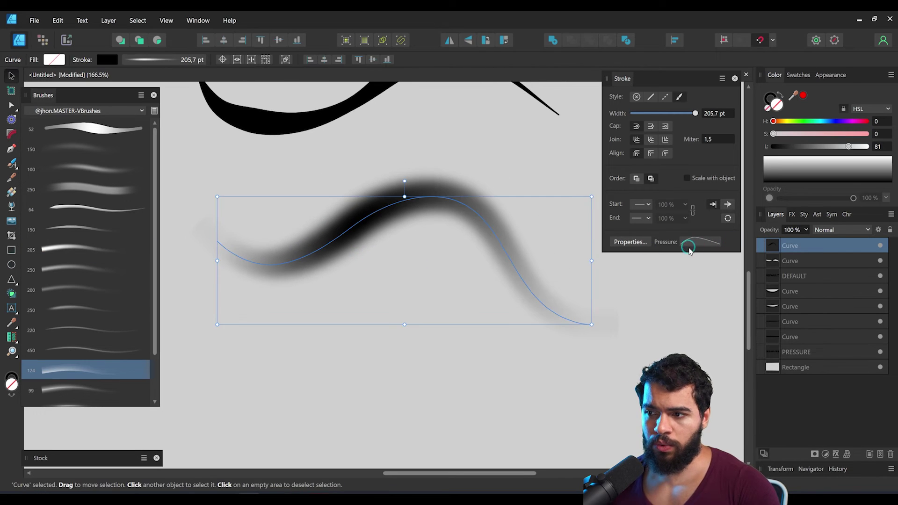
click(694, 245)
mouse_move(738, 261)
mouse_down()
mouse_move(711, 253)
mouse_move(771, 247)
mouse_move(767, 254)
mouse_up()
Try the 99 px brush on the wavy curve, apply the 124 px brush instead, and move its pressure peak toward the start
scroll(129, 333, down, 3)
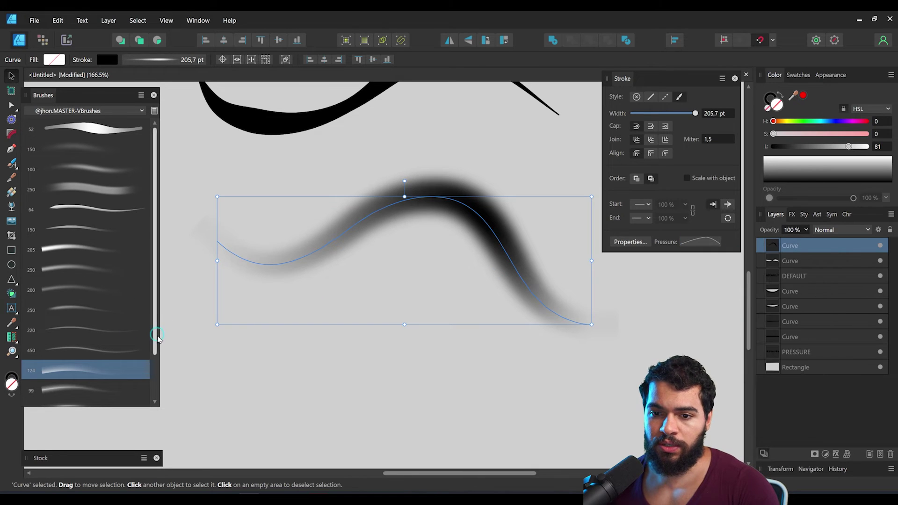
click(90, 337)
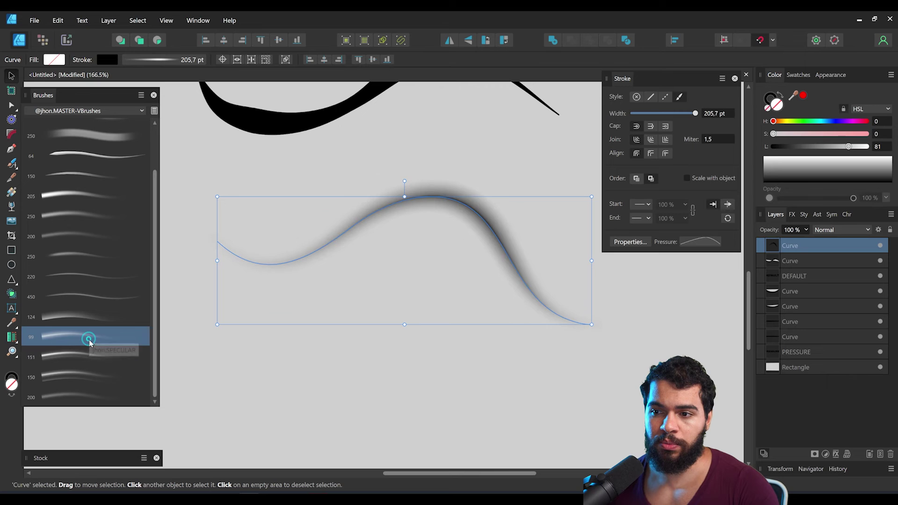
click(96, 316)
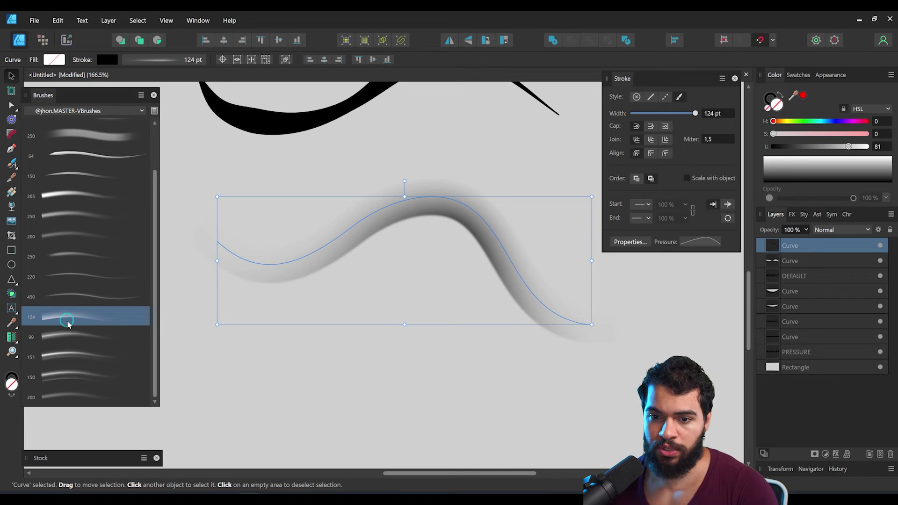
click(700, 241)
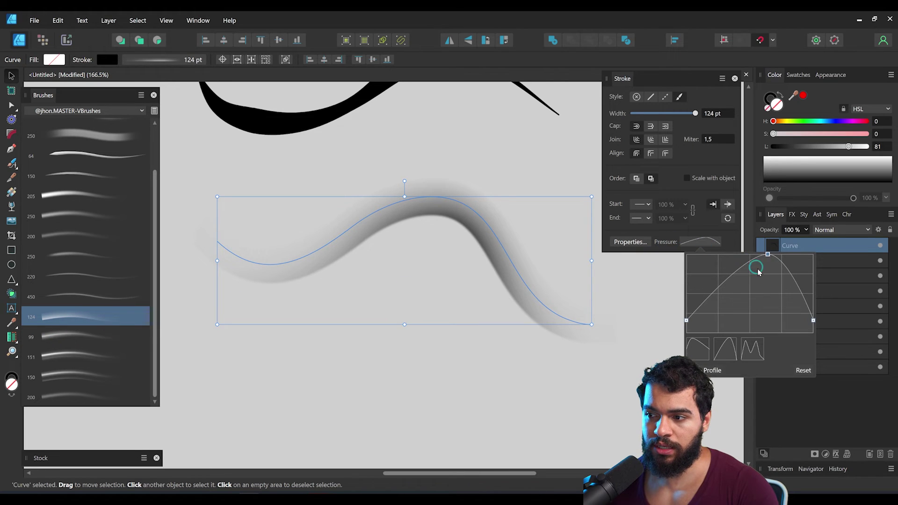
mouse_move(767, 254)
mouse_down()
mouse_move(732, 252)
mouse_move(791, 255)
mouse_move(693, 254)
mouse_move(681, 267)
mouse_up()
Edit the 124 px brush: set its Brush Width to 135,1 px and try Opacity Variance at 2% before restoring it to 100%
click(80, 317)
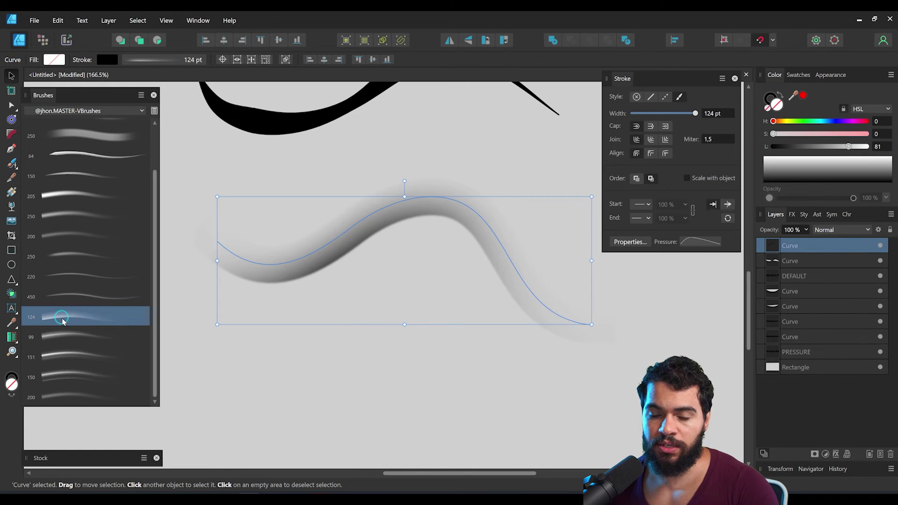
double_click(64, 318)
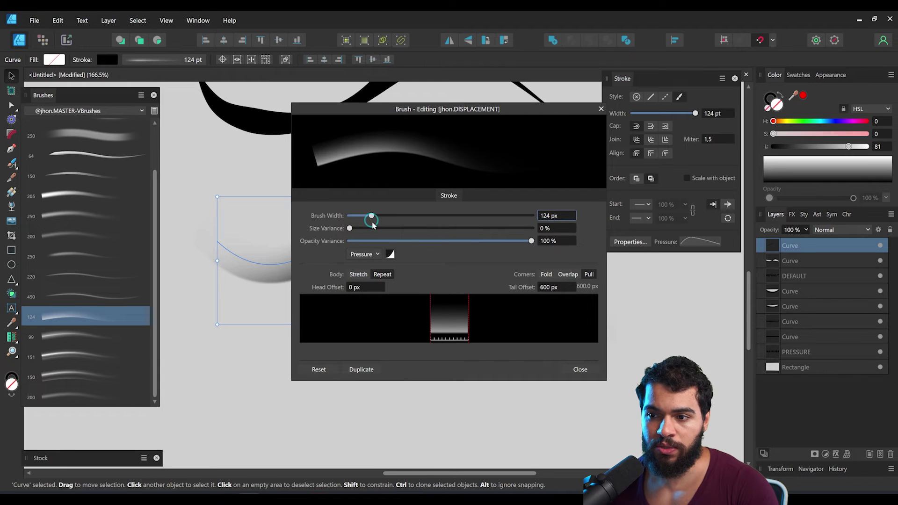
drag(371, 220, 373, 217)
mouse_move(531, 240)
mouse_down()
mouse_move(444, 240)
mouse_move(513, 241)
mouse_up()
drag(470, 112, 764, 97)
drag(808, 227, 662, 225)
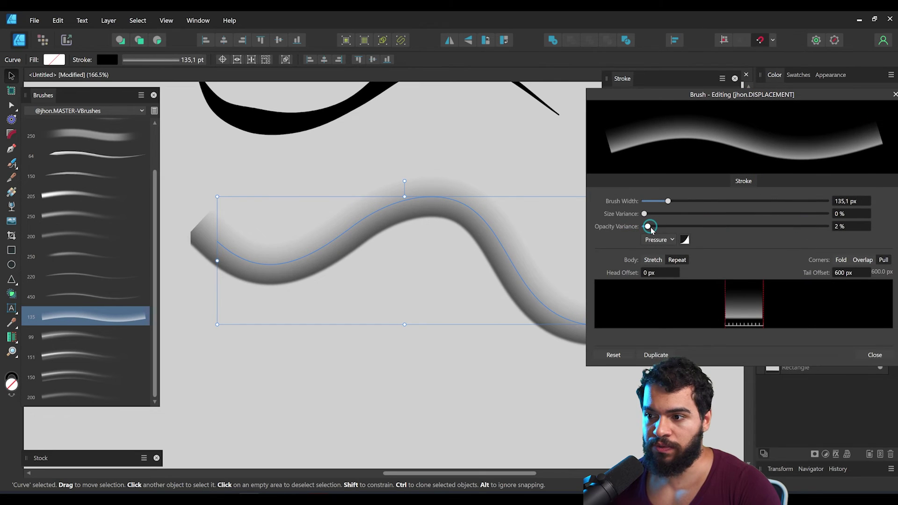
drag(695, 235, 837, 232)
Lower both end points of the wavy curve's pressure graph to zero, then deselect the curve and close the brush editor
drag(743, 100, 414, 112)
click(715, 241)
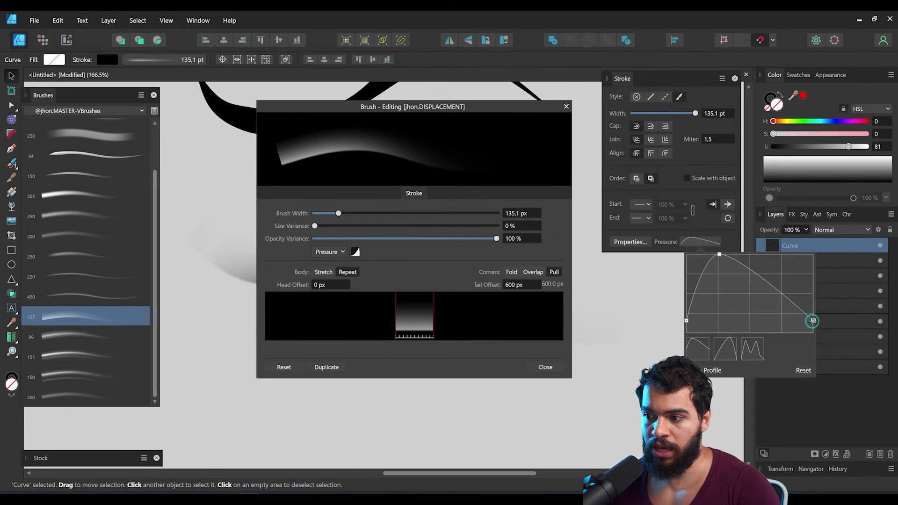
drag(813, 332, 809, 324)
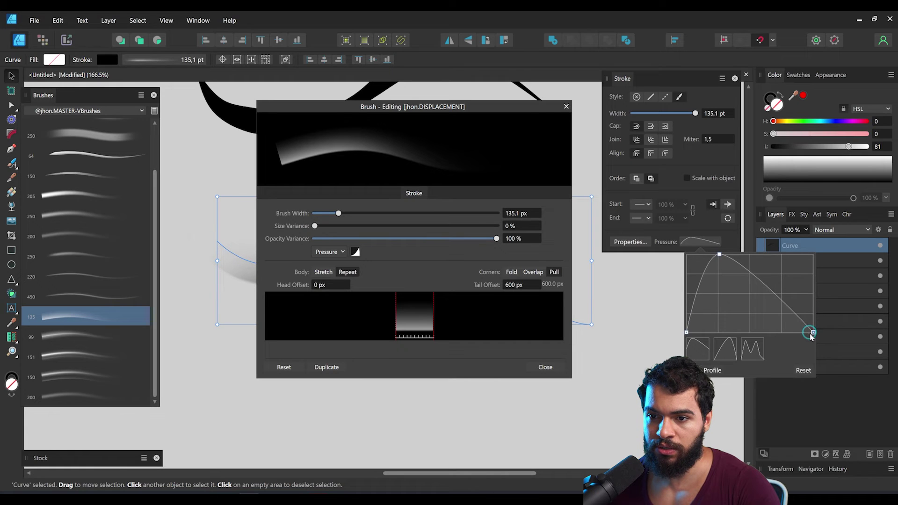
click(341, 254)
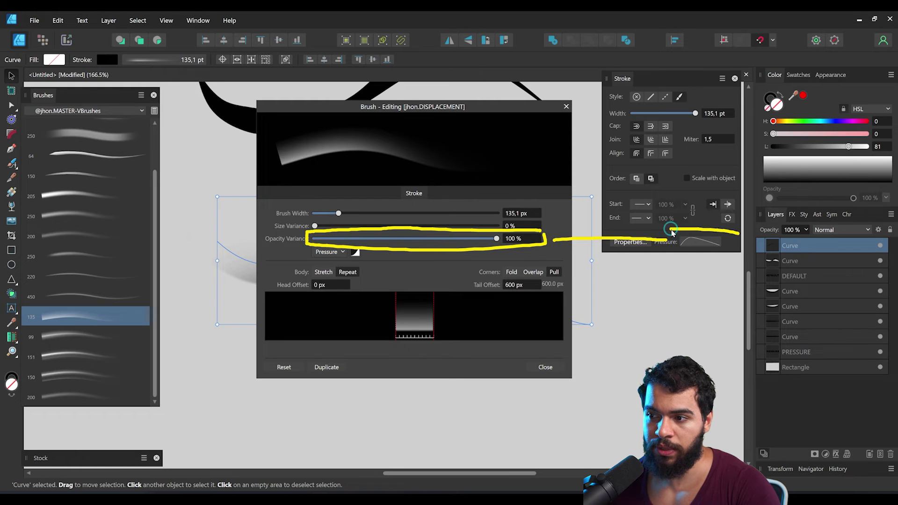
click(652, 185)
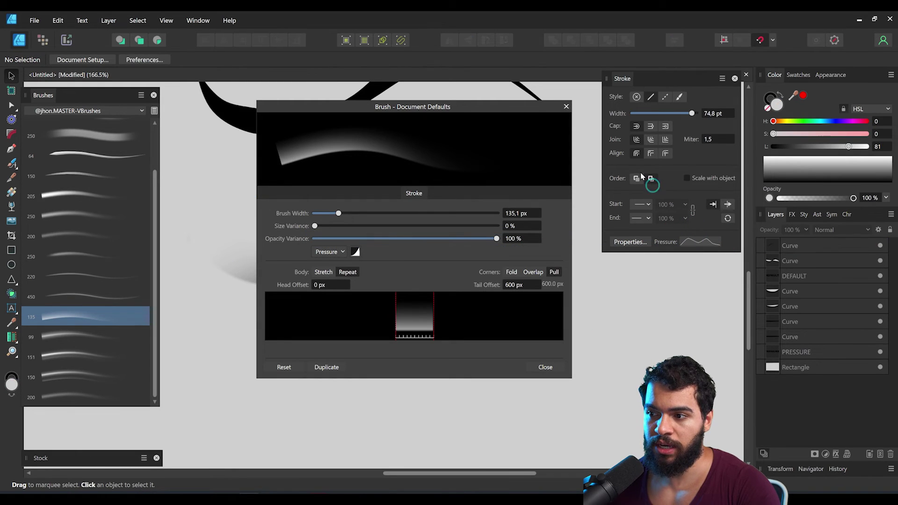
click(564, 106)
Draw a nearly horizontal soft stroke below the wavy one with the 135,1 px brush, keeping the Controller at Brush Defaults
key(z)
click(692, 245)
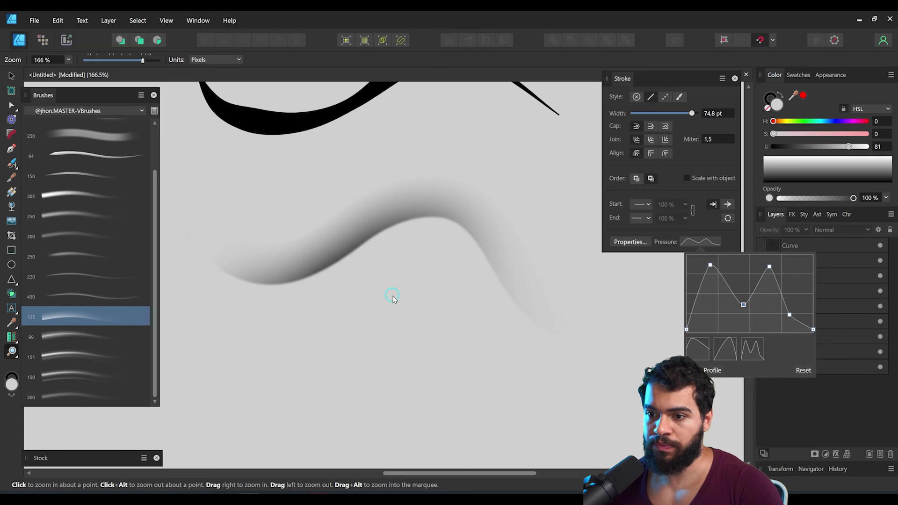
click(392, 297)
click(750, 319)
mouse_move(355, 279)
mouse_down()
mouse_move(336, 256)
mouse_move(289, 299)
mouse_move(637, 312)
mouse_up()
key(b)
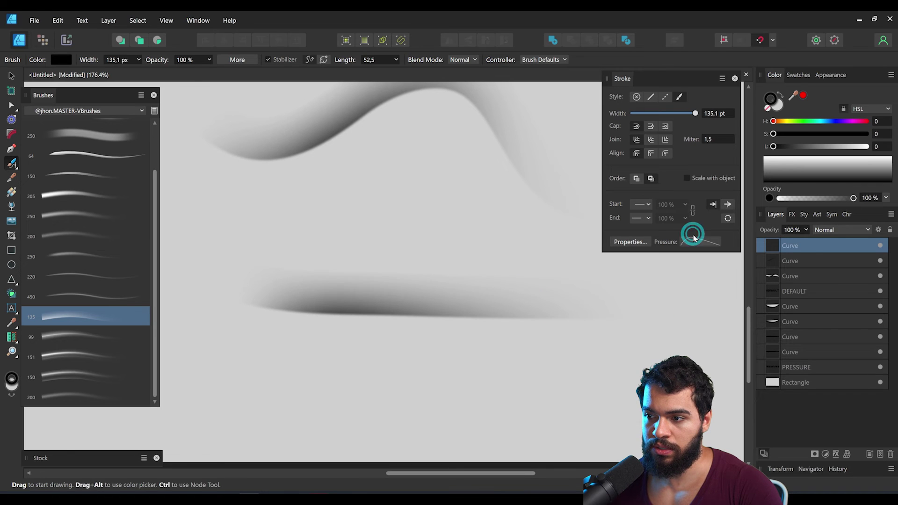
Apply the third saved pressure profile, the one with two peaks, to the horizontal stroke
key(v)
click(698, 241)
click(751, 347)
key(z)
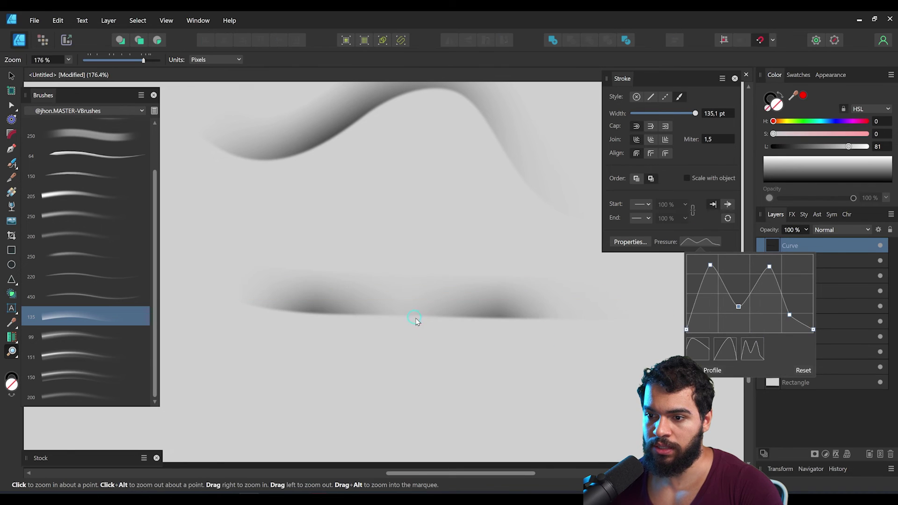